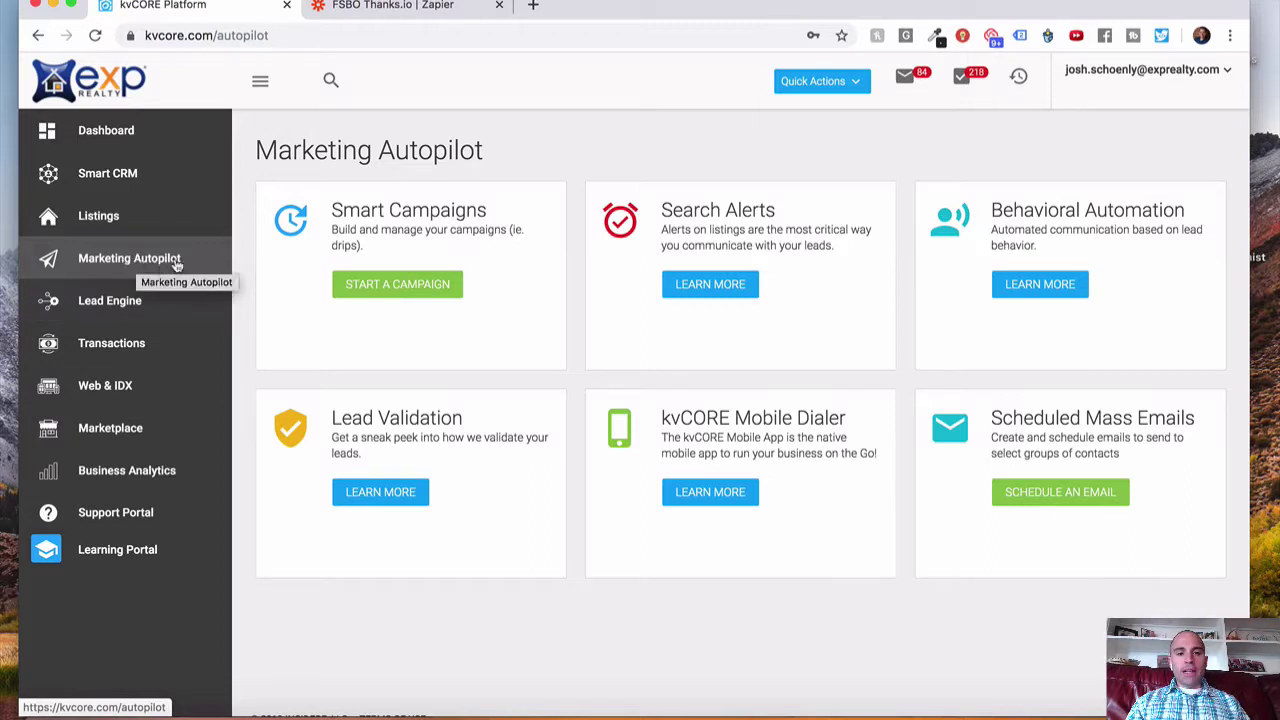
# - Open the FSBO Follow Up campaign from the My Library list of smart campaigns
pyautogui.click(411, 293)
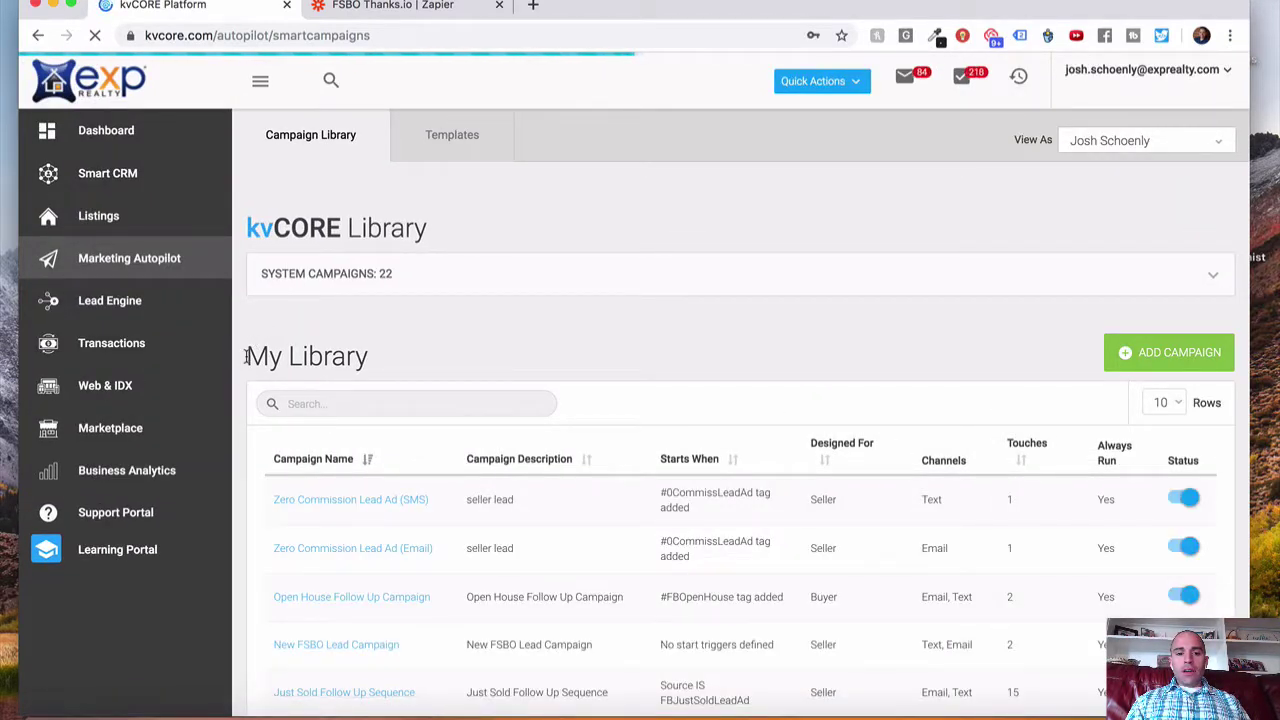
pyautogui.scroll(-5, 248, 362)
pyautogui.scroll(-2, 248, 362)
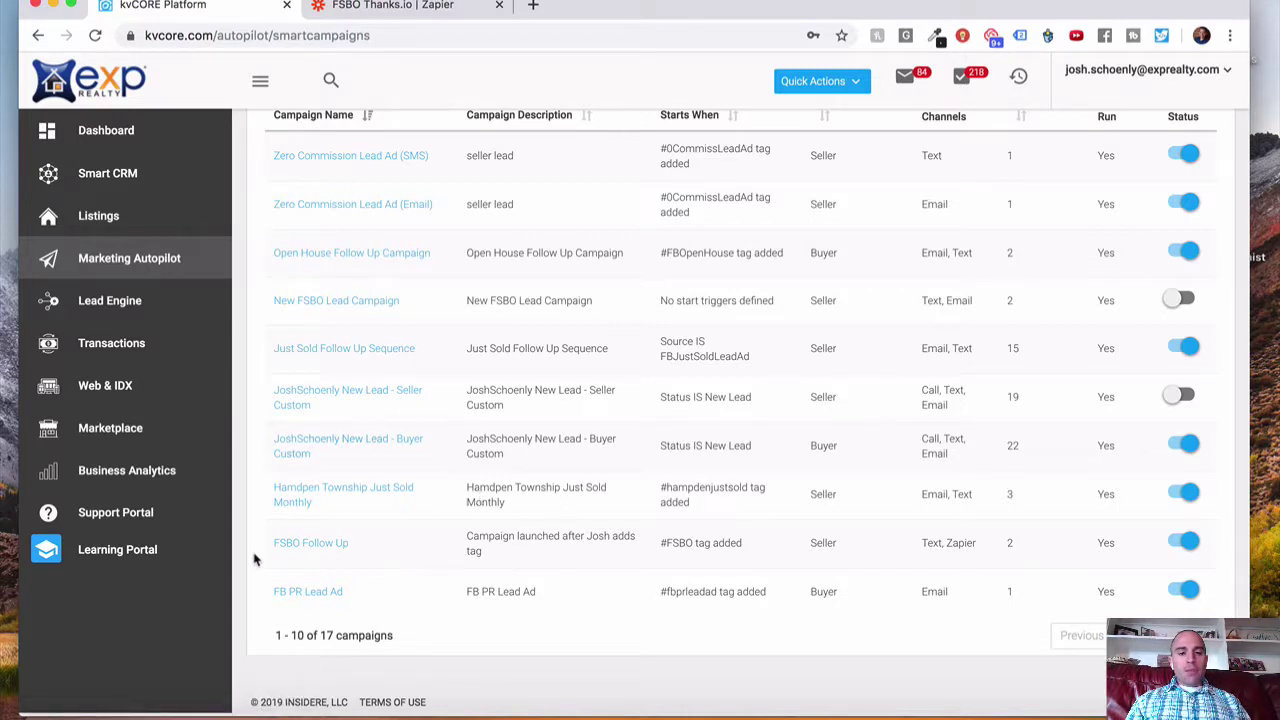
pyautogui.click(318, 554)
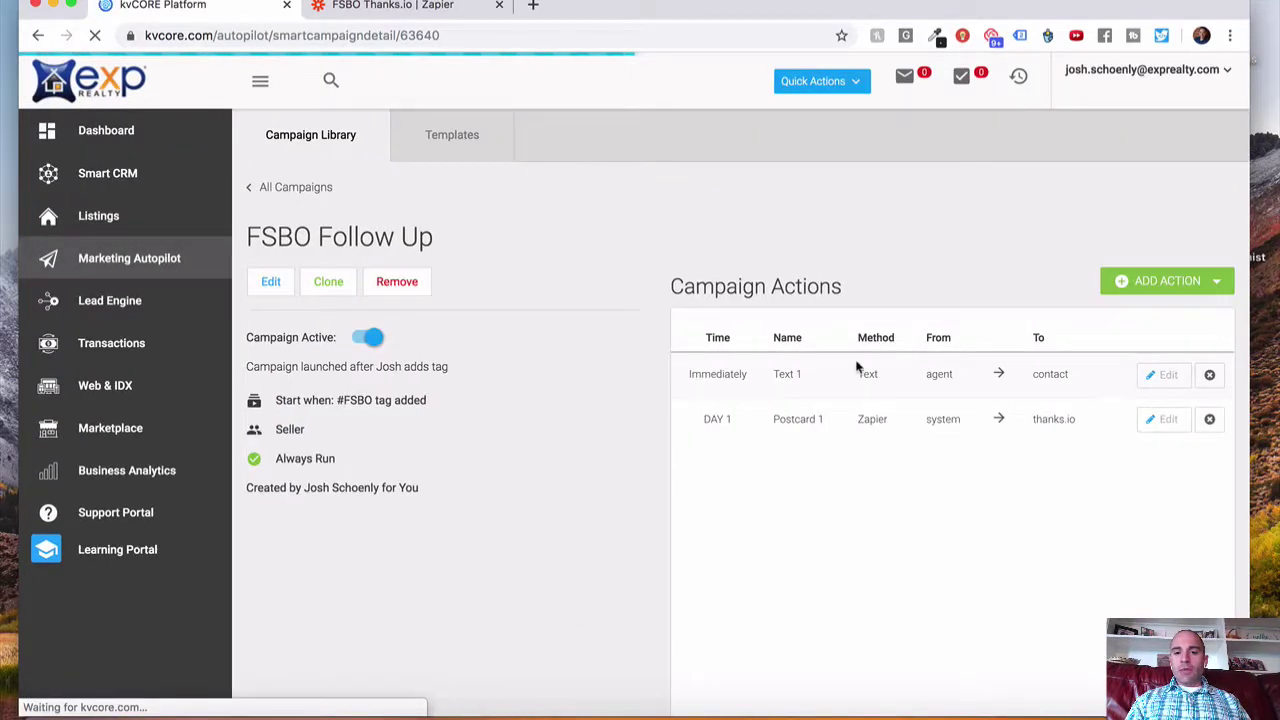
pyautogui.click(1215, 285)
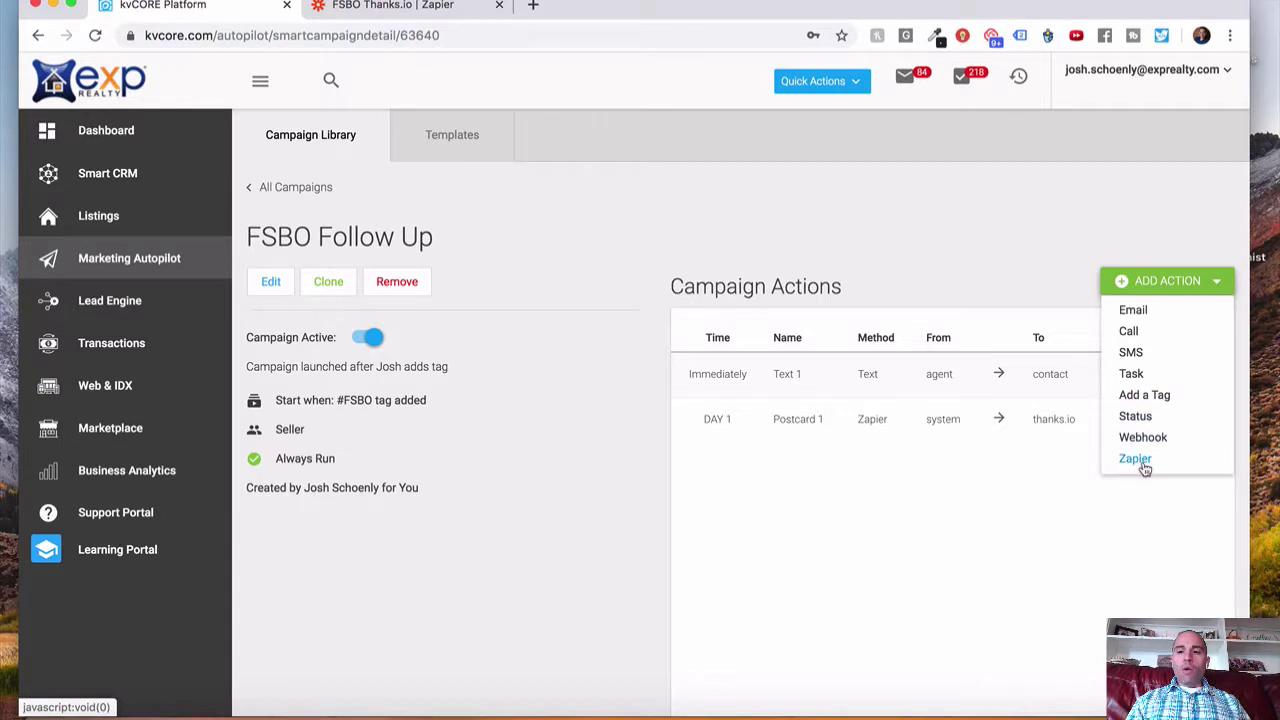
pyautogui.click(621, 538)
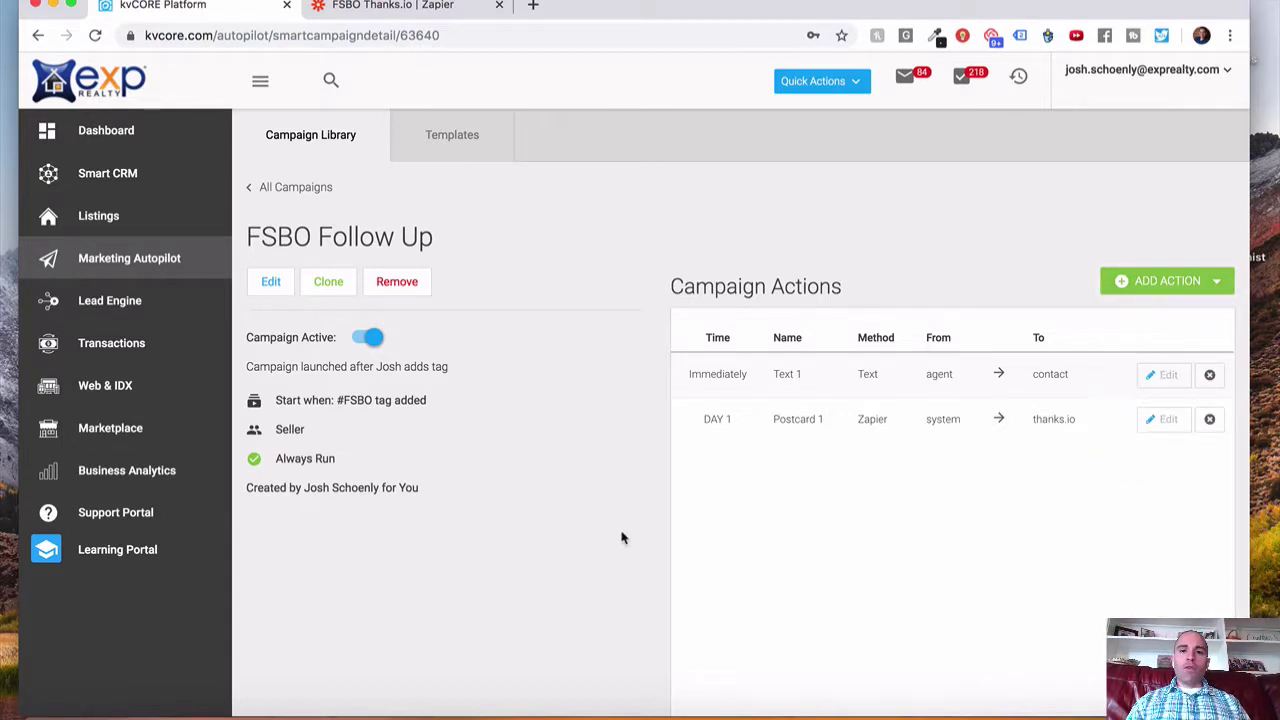
pyautogui.click(1165, 424)
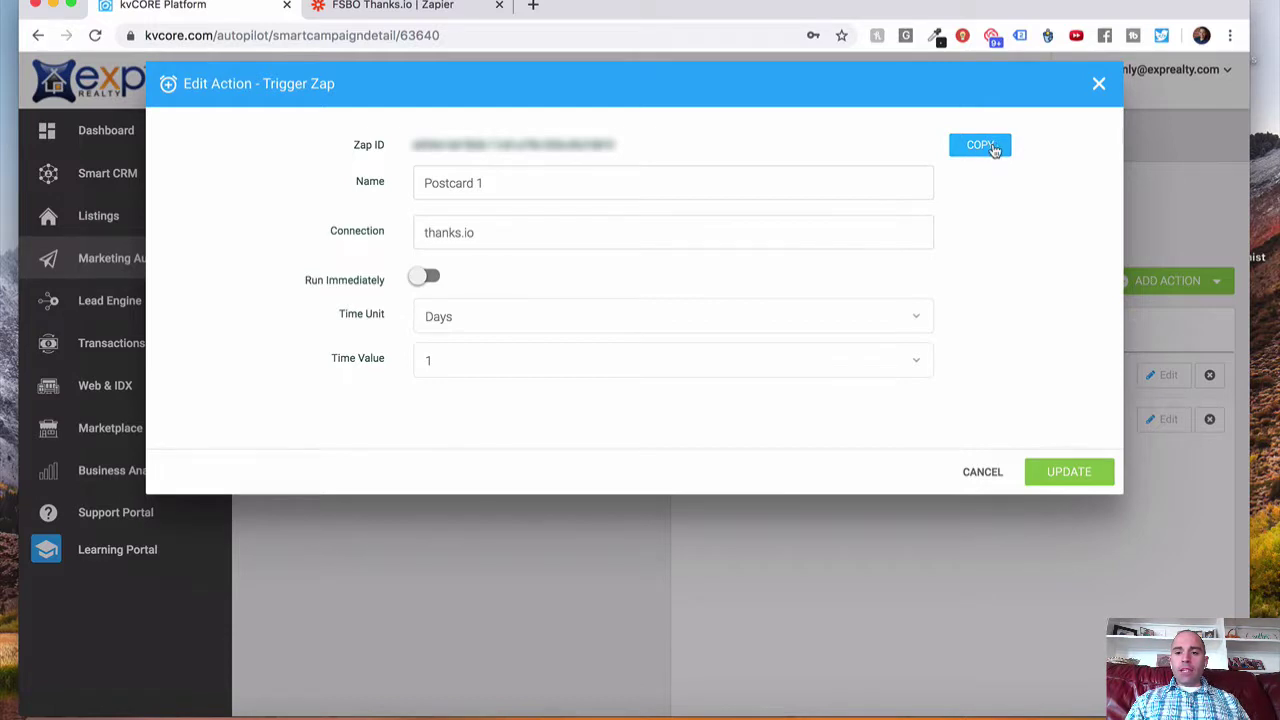
pyautogui.click(1099, 85)
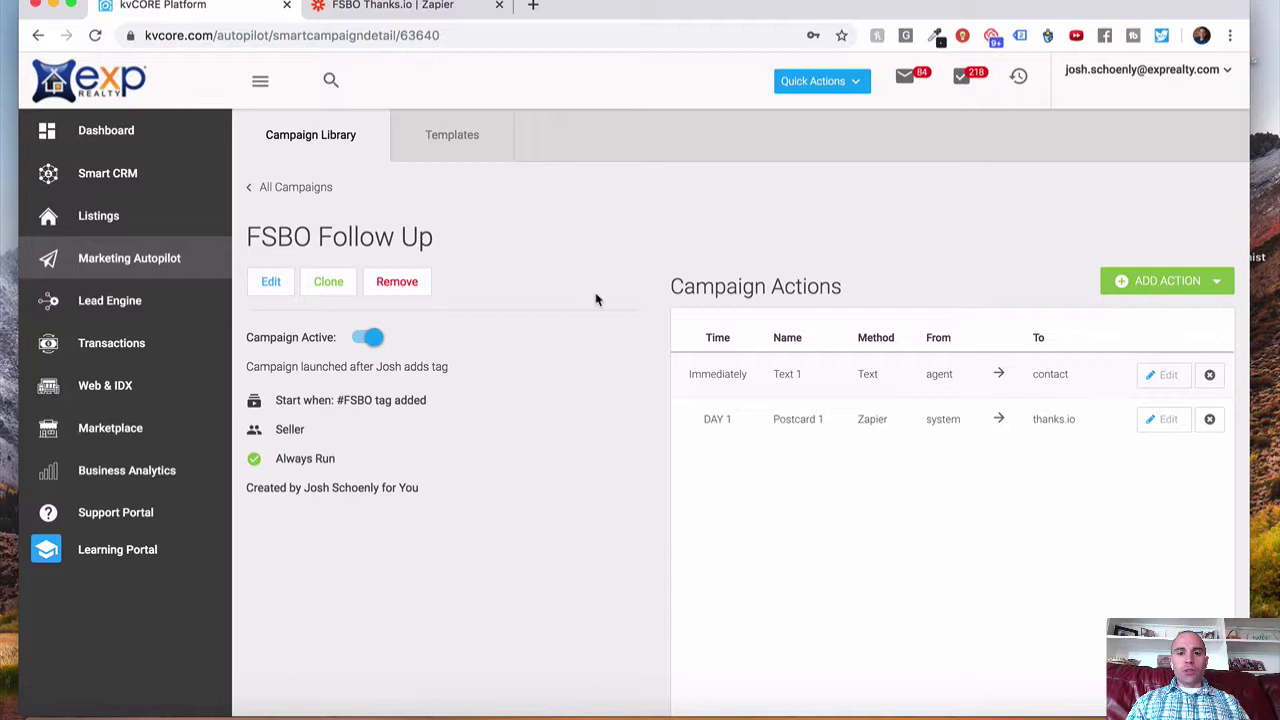
# - In the FSBO Thanks.io zap, expand the kvCORE trigger's app/event, account and campaign customization settings
pyautogui.click(423, 8)
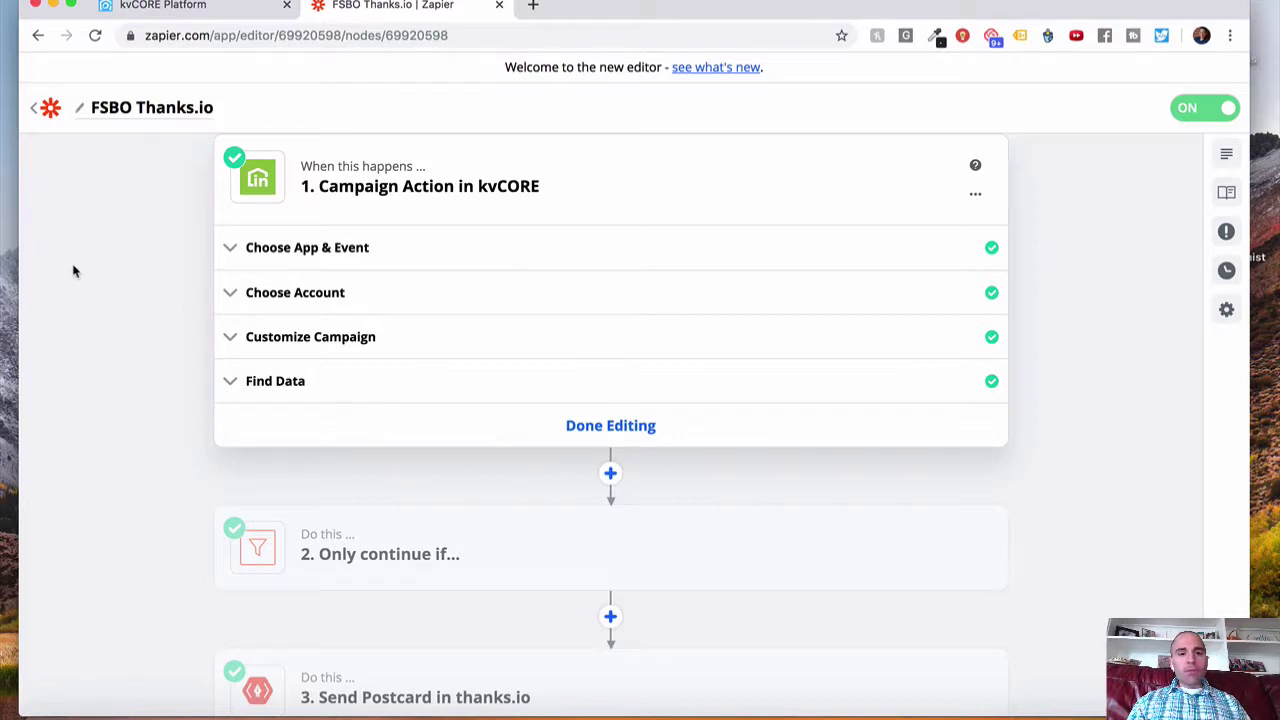
pyautogui.scroll(1, 110, 325)
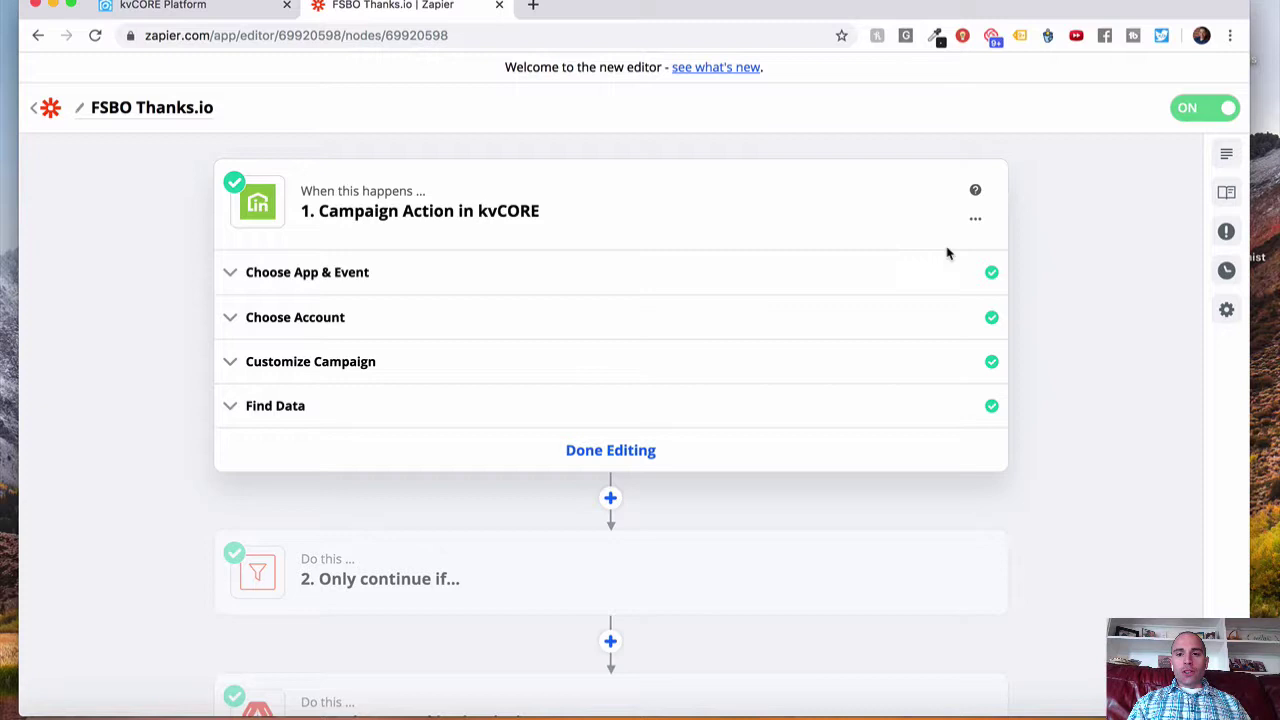
pyautogui.click(388, 272)
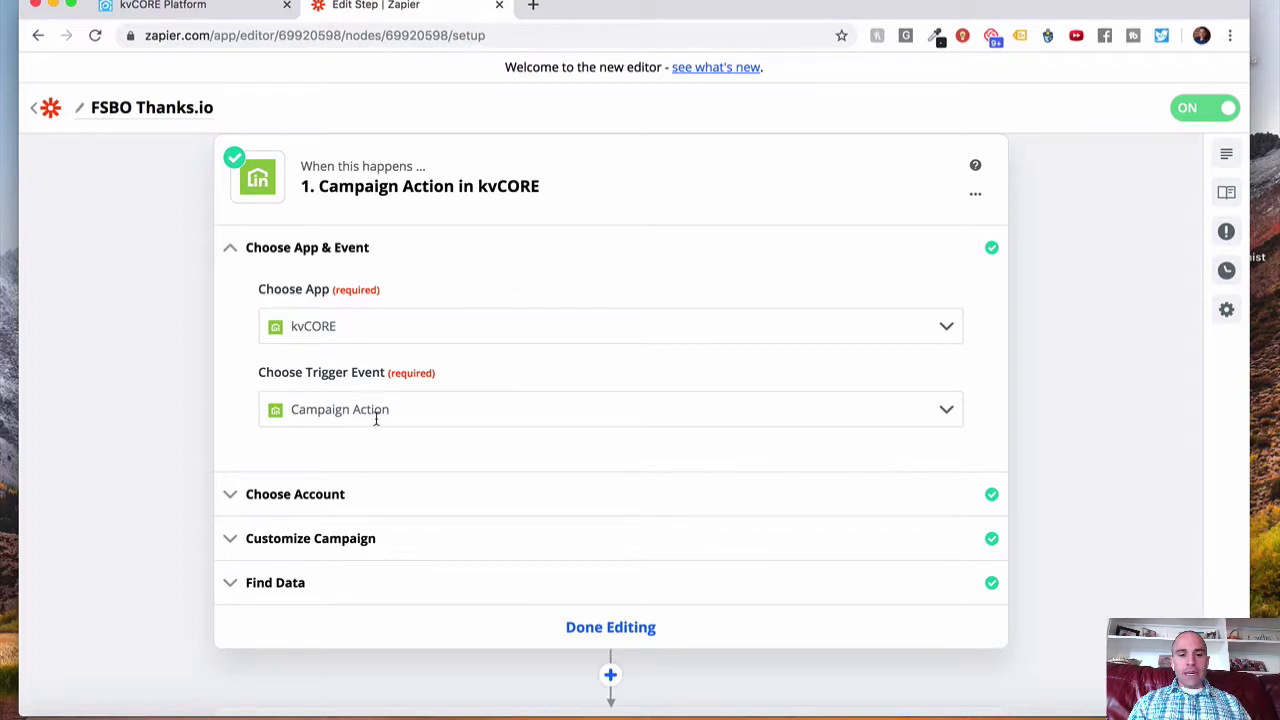
pyautogui.scroll(-3, 374, 409)
pyautogui.click(385, 358)
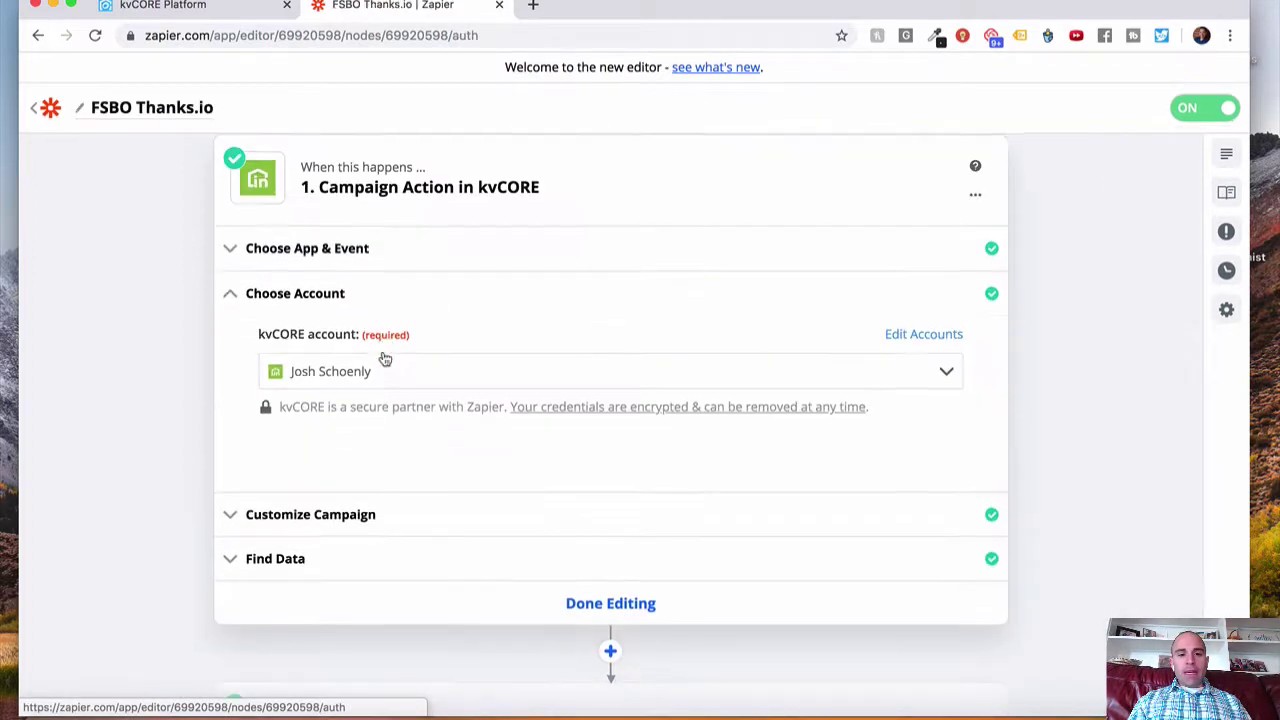
pyautogui.scroll(-1, 362, 340)
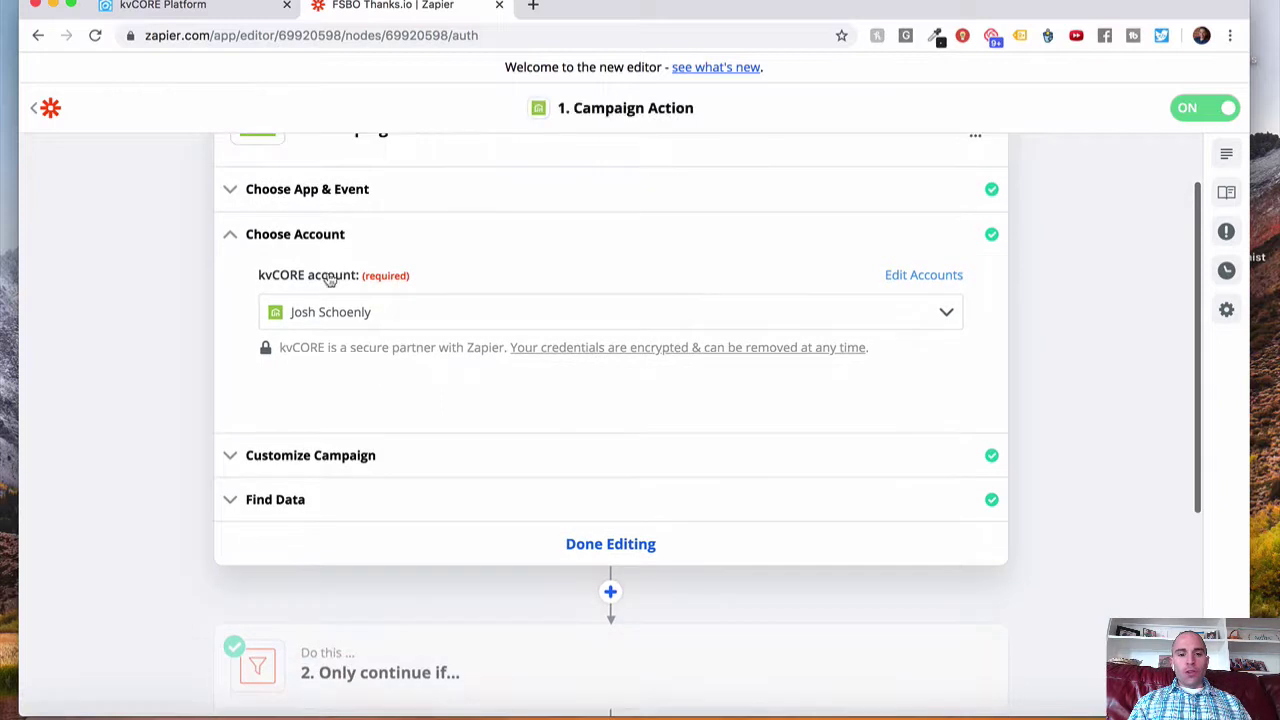
pyautogui.click(366, 455)
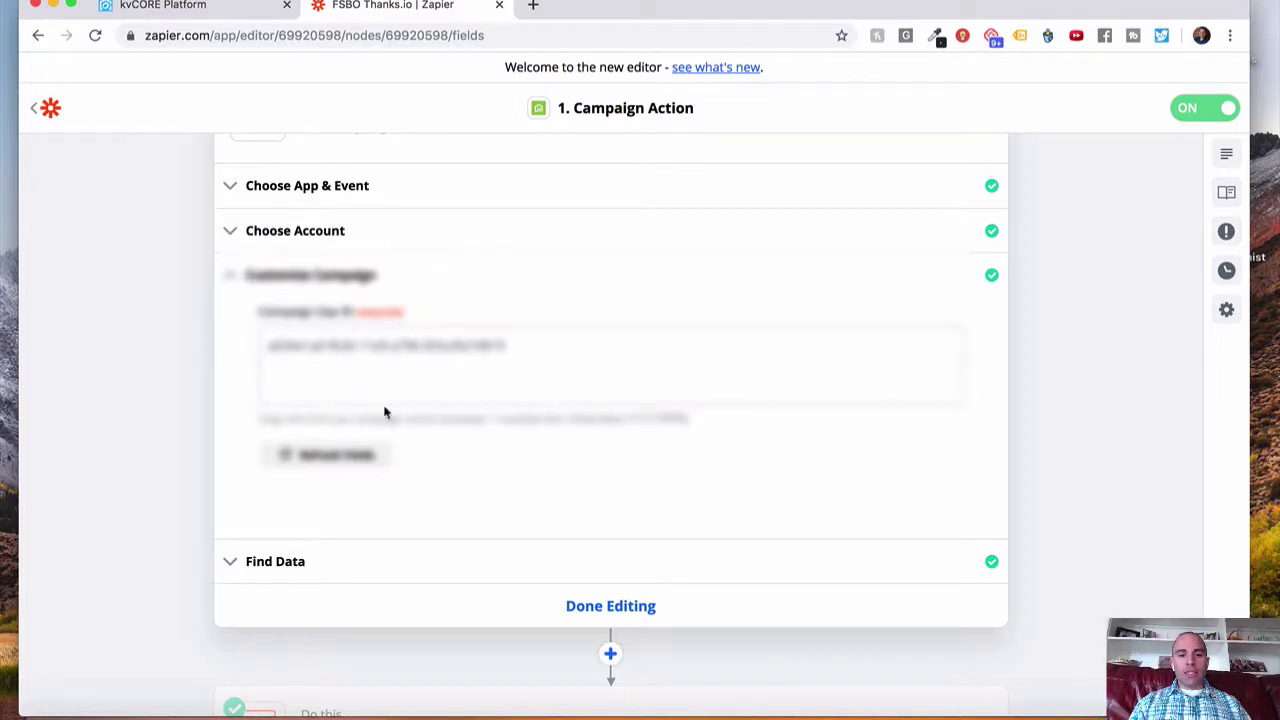
# - Review the trigger's Campaign A sample fields, then open the Only continue if filter step
pyautogui.scroll(-2, 386, 411)
pyautogui.click(315, 459)
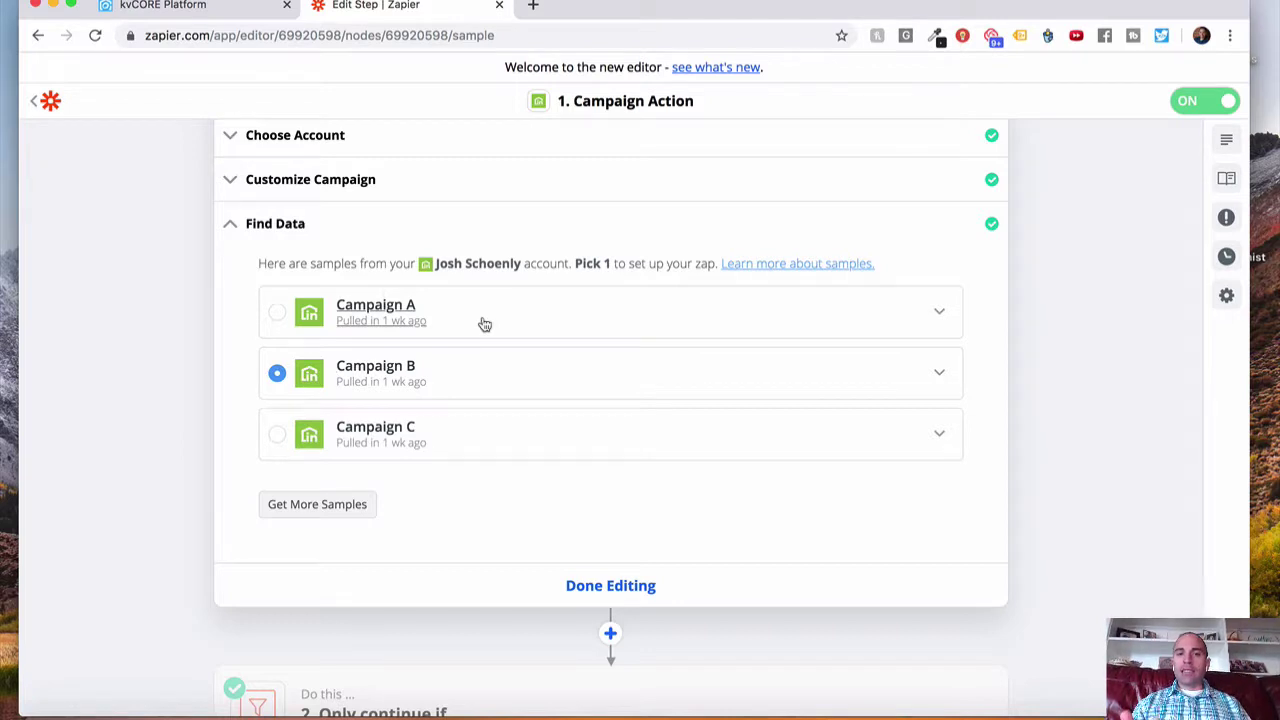
pyautogui.click(938, 315)
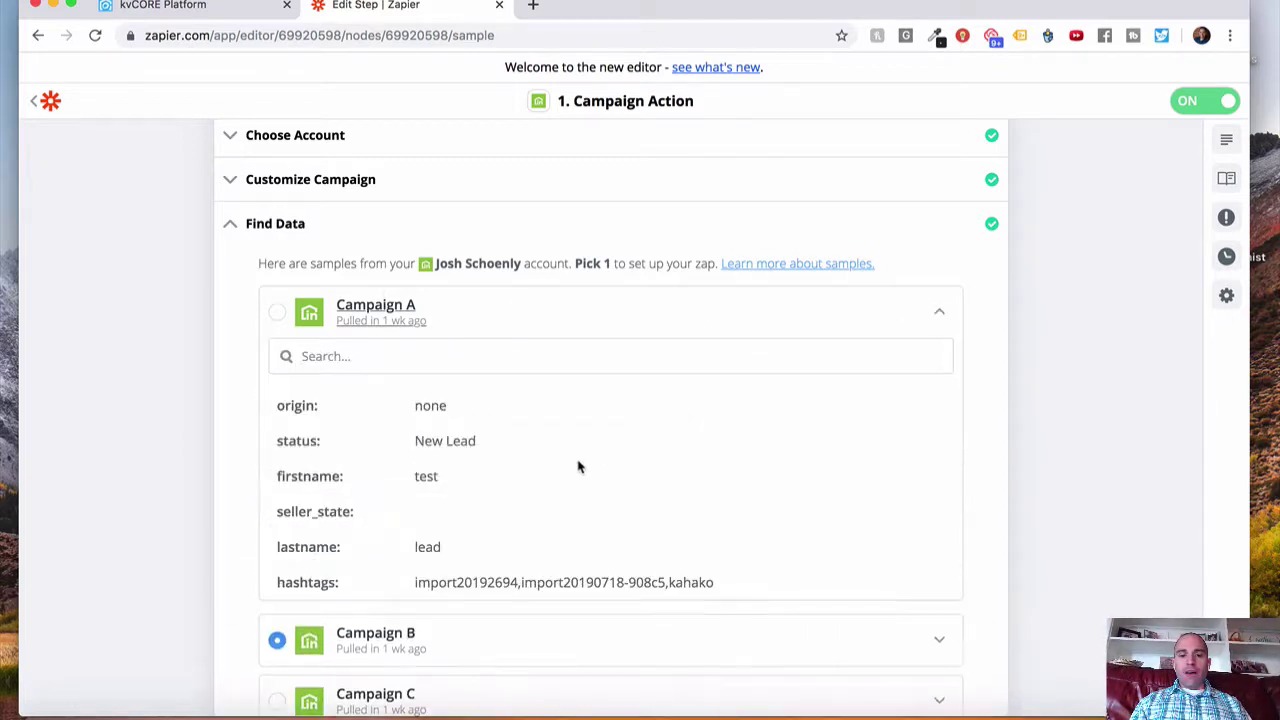
pyautogui.scroll(-10, 578, 466)
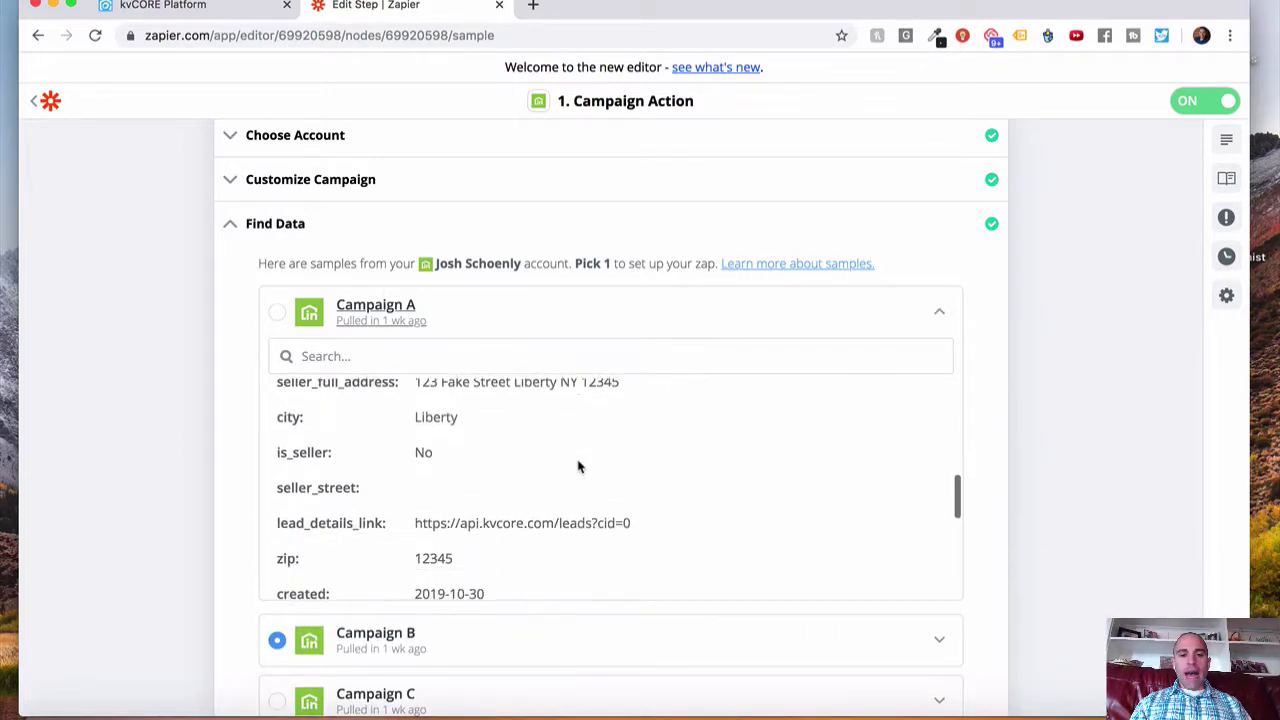
pyautogui.scroll(-6, 578, 466)
pyautogui.scroll(-2, 173, 537)
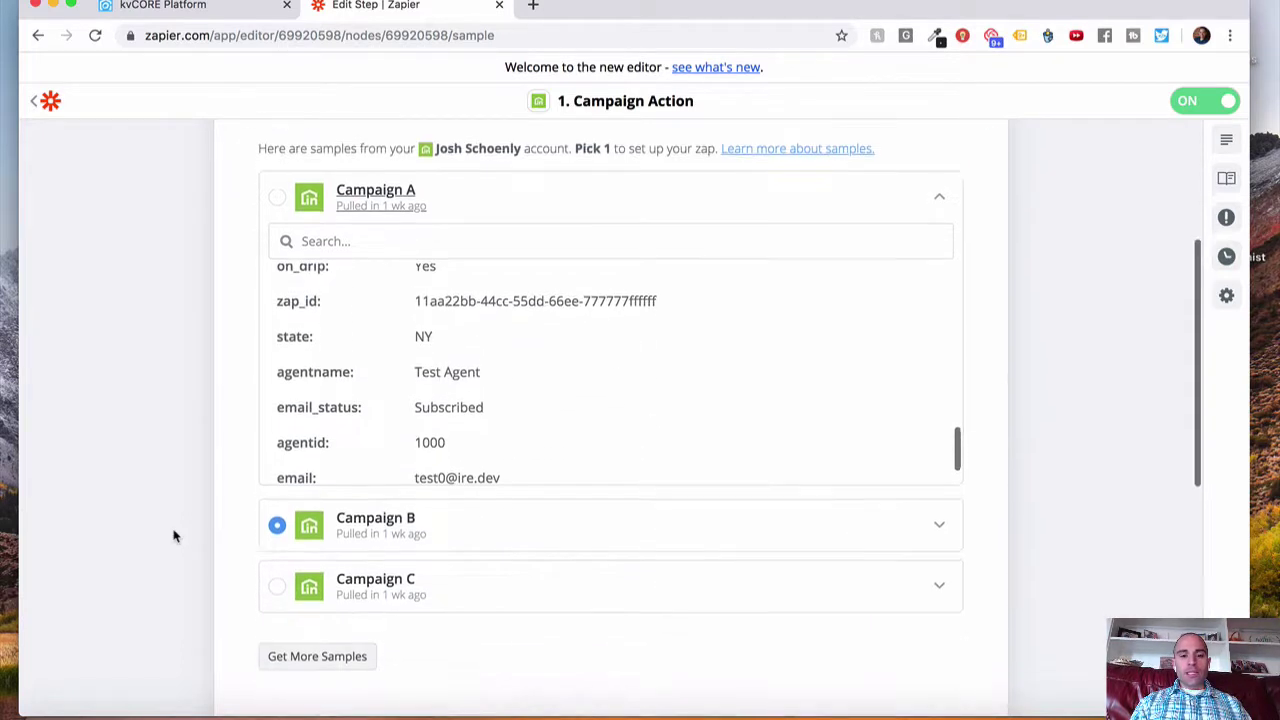
pyautogui.scroll(-1, 173, 537)
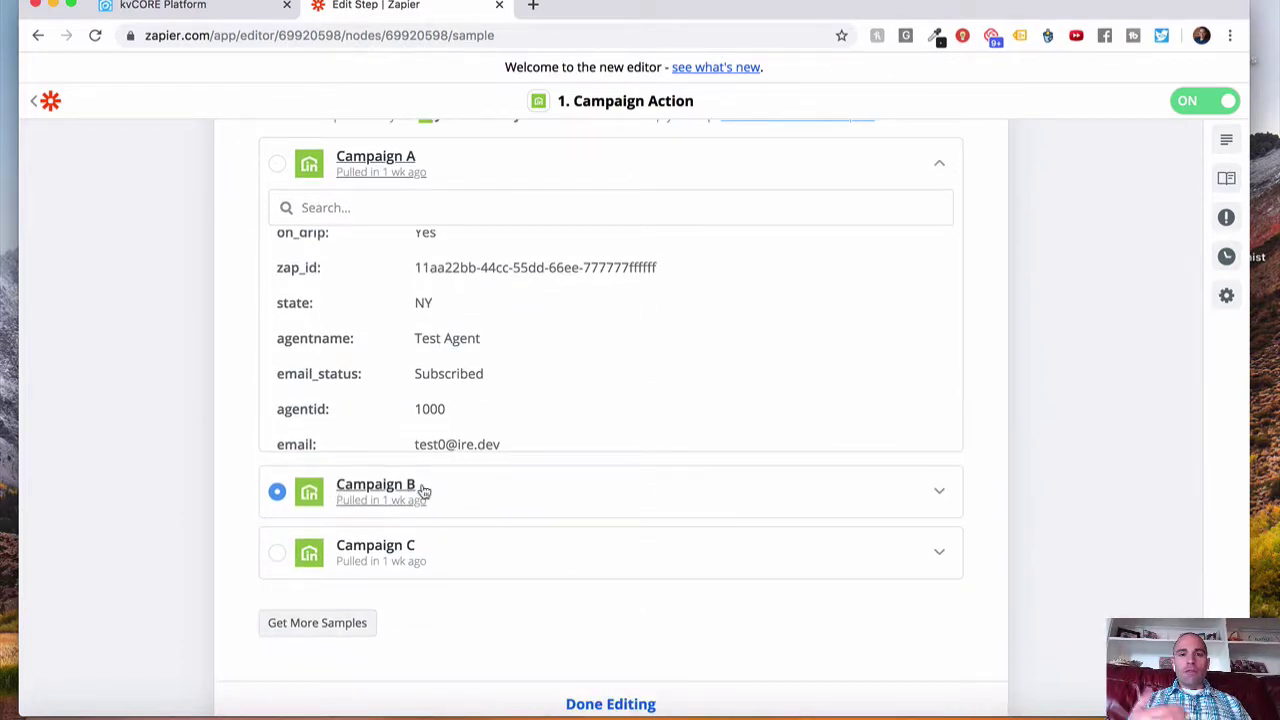
pyautogui.scroll(-3, 203, 491)
pyautogui.scroll(-4, 330, 540)
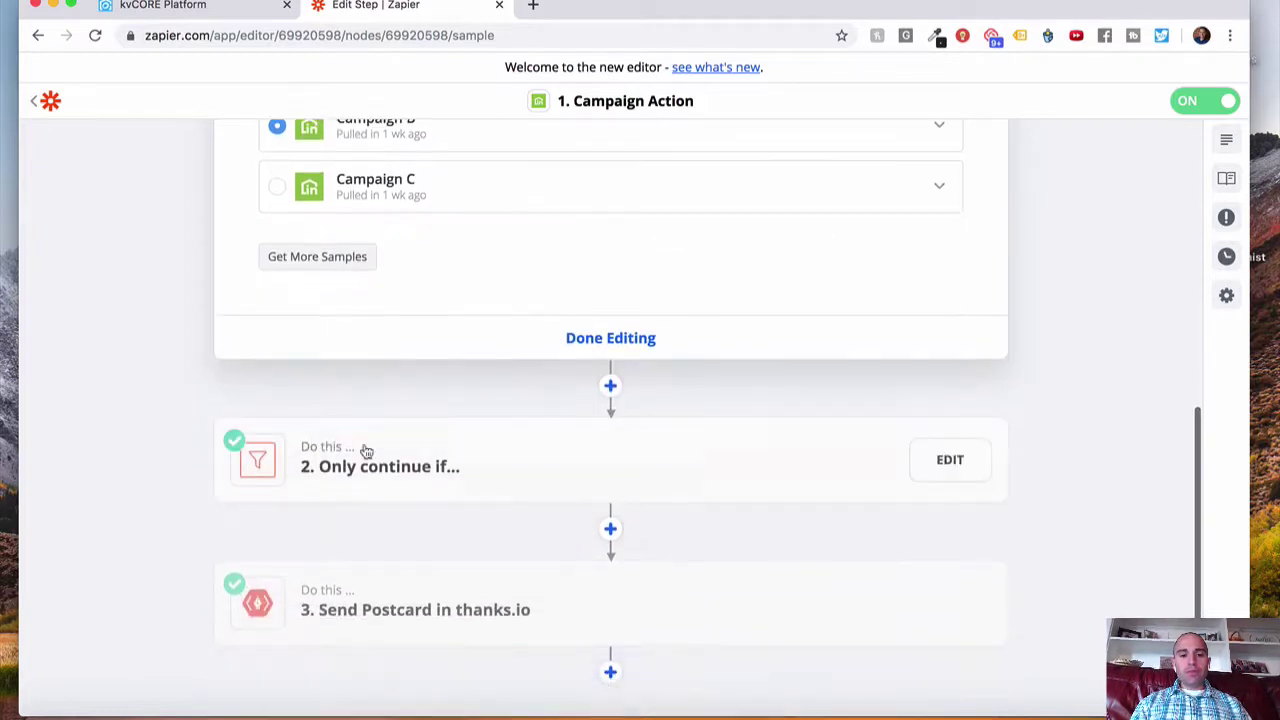
pyautogui.click(362, 457)
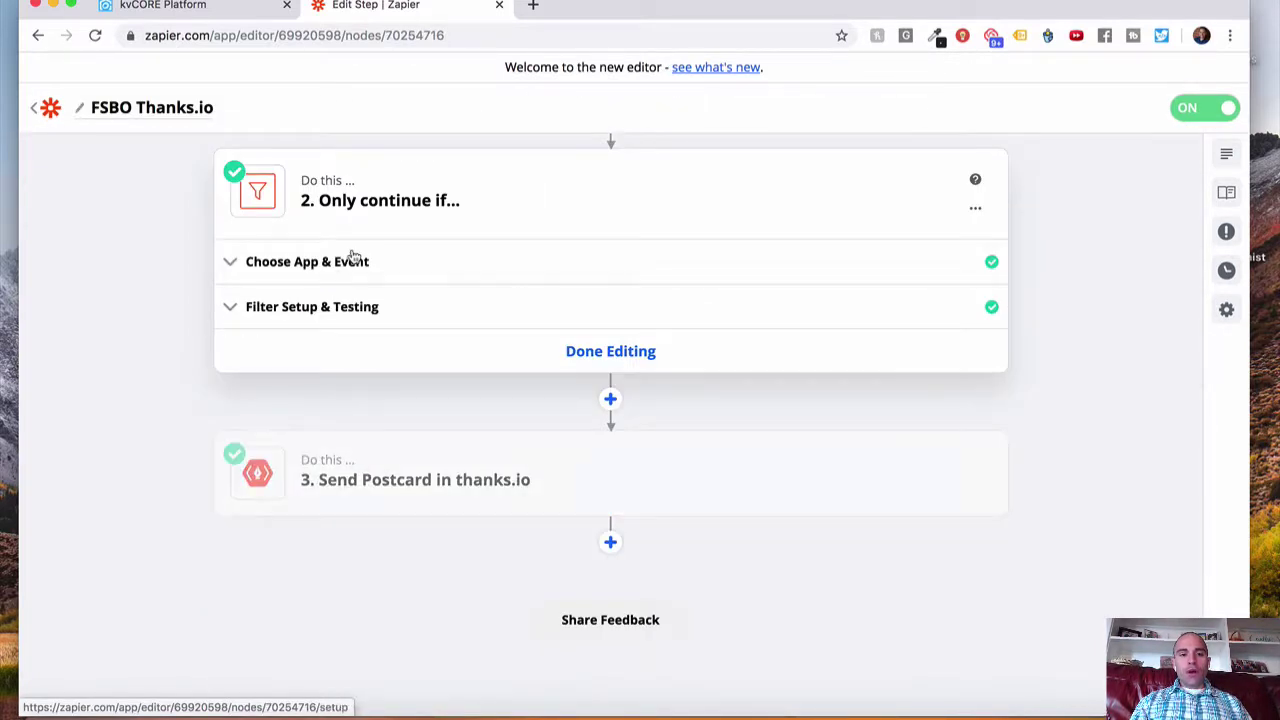
# - Check the filter's app and condition, keeping Campaign Zap ID as the matched field
pyautogui.click(345, 261)
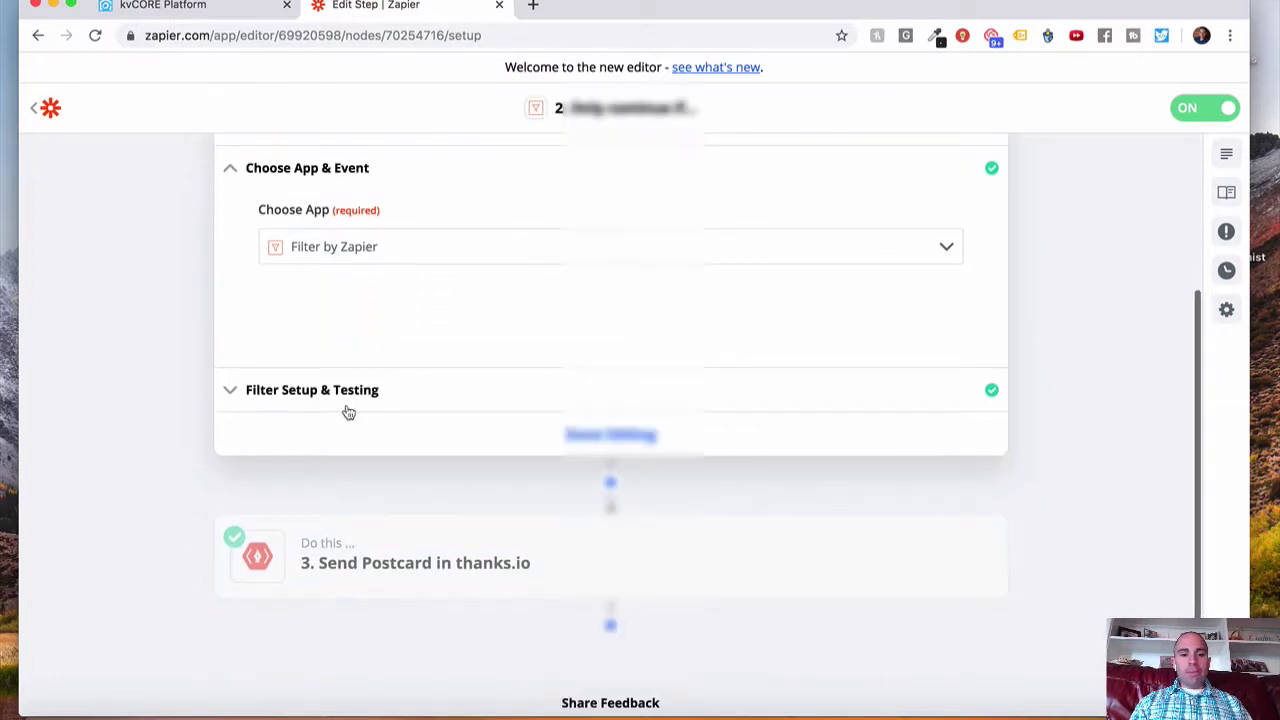
pyautogui.click(360, 392)
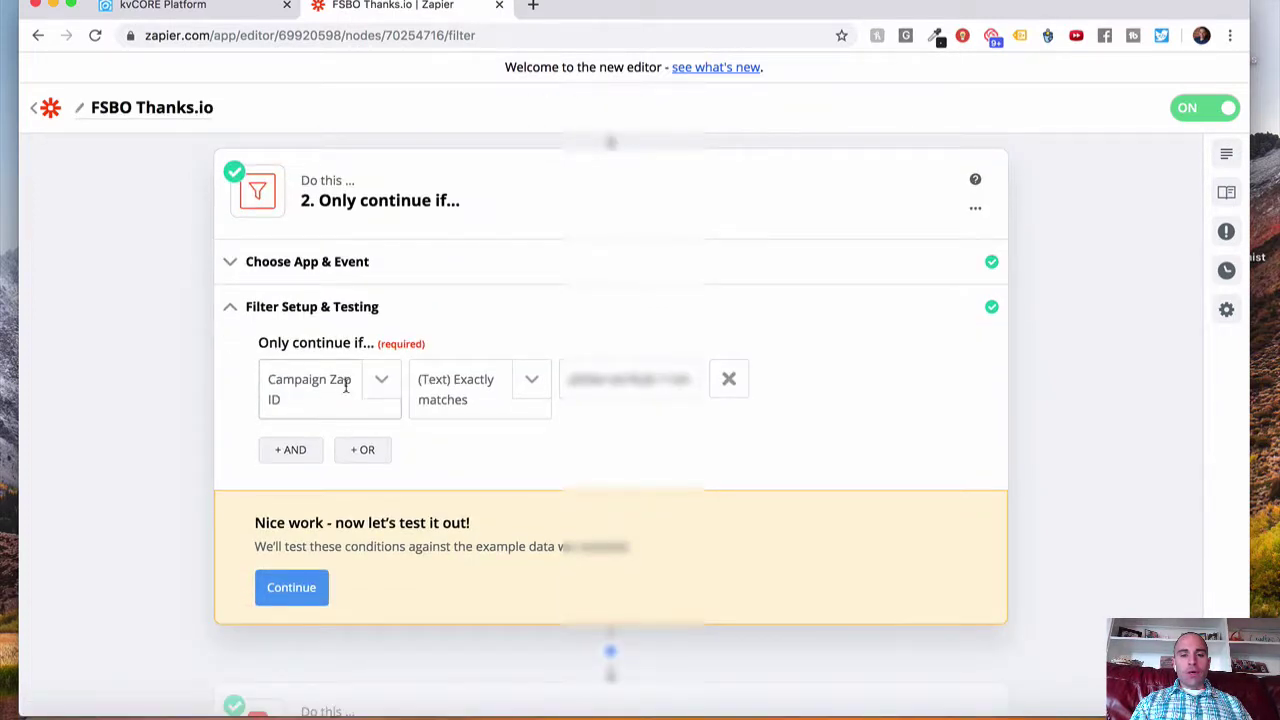
pyautogui.click(378, 381)
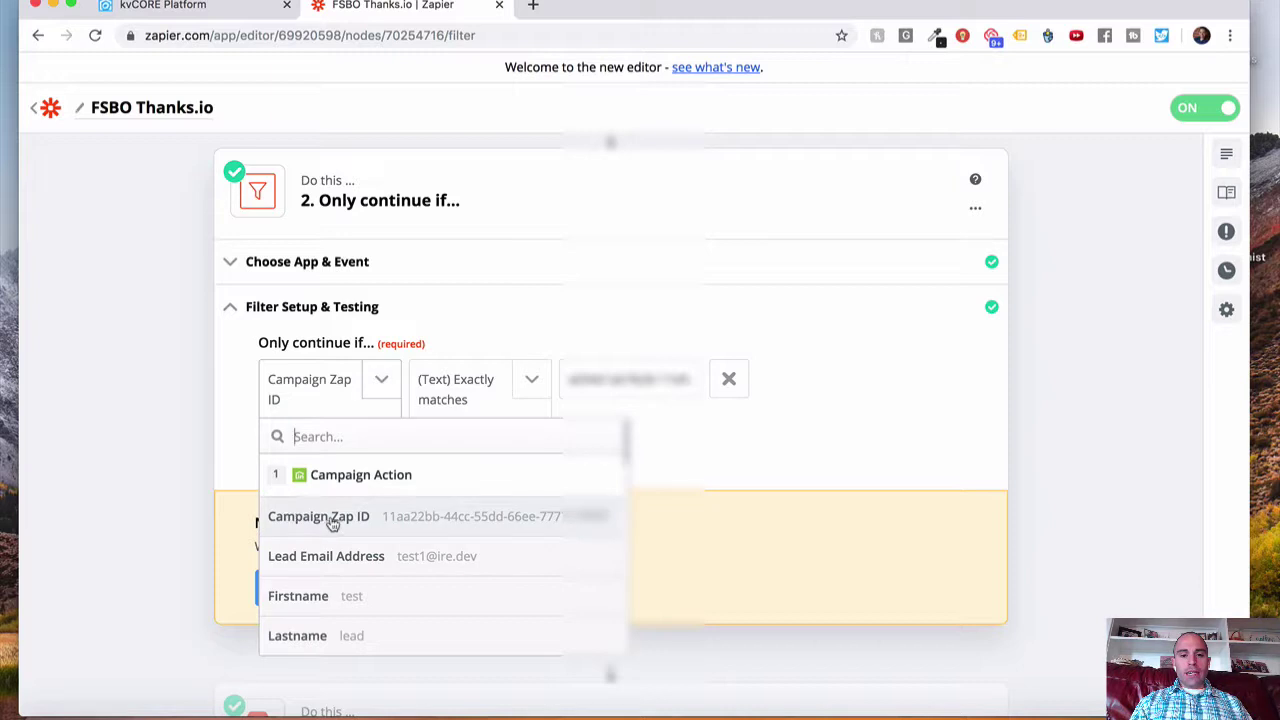
pyautogui.click(165, 470)
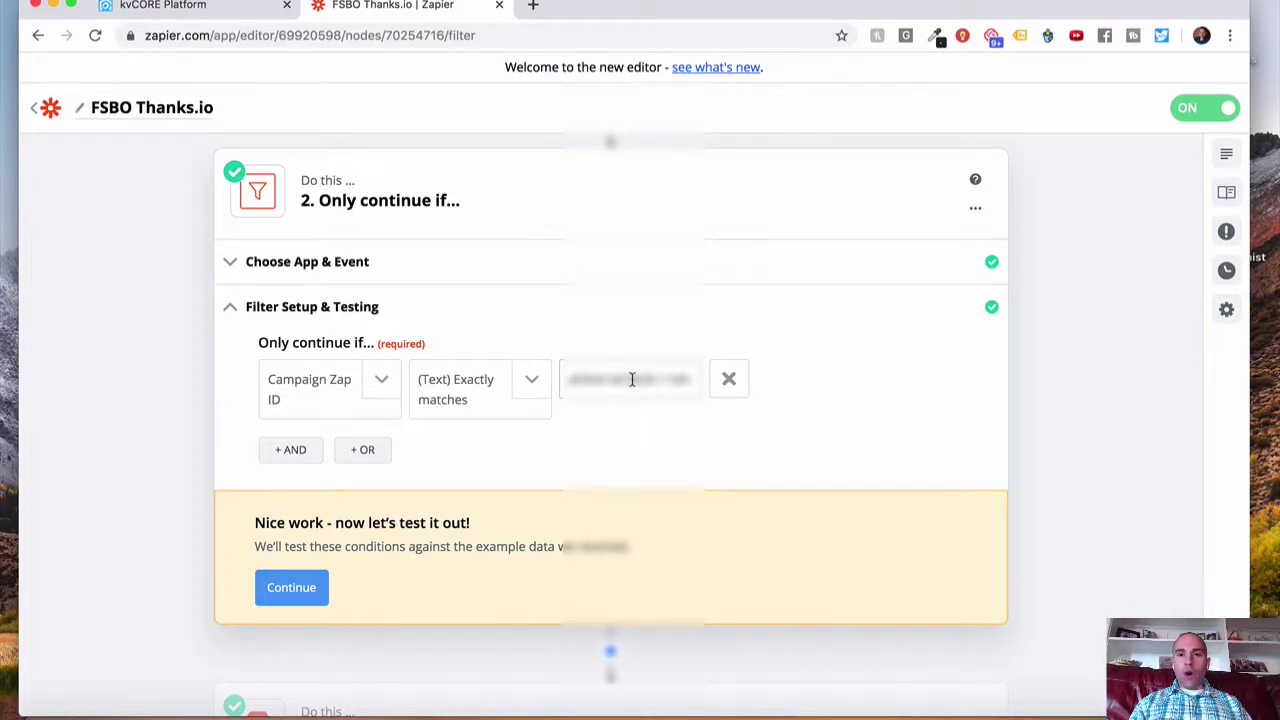
pyautogui.scroll(-5, 625, 382)
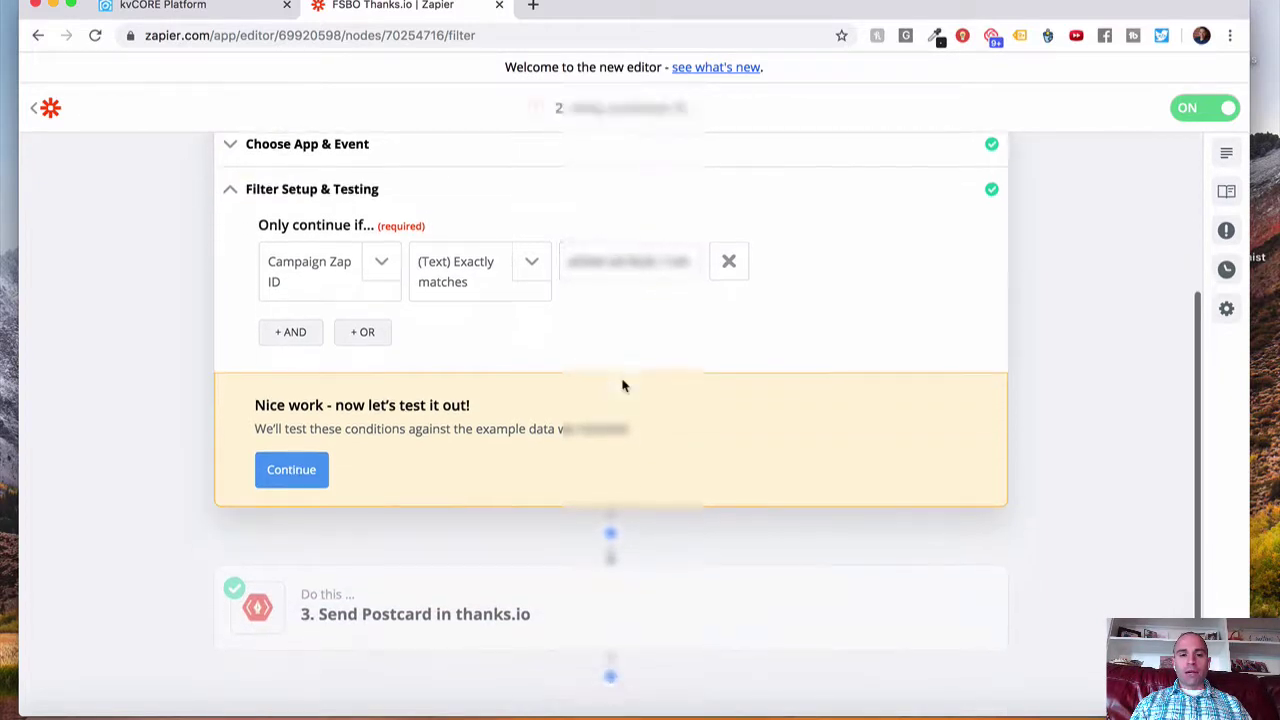
# - Open the thanks.io Send Postcard step and expand its app/event, account and postcard settings
pyautogui.click(417, 472)
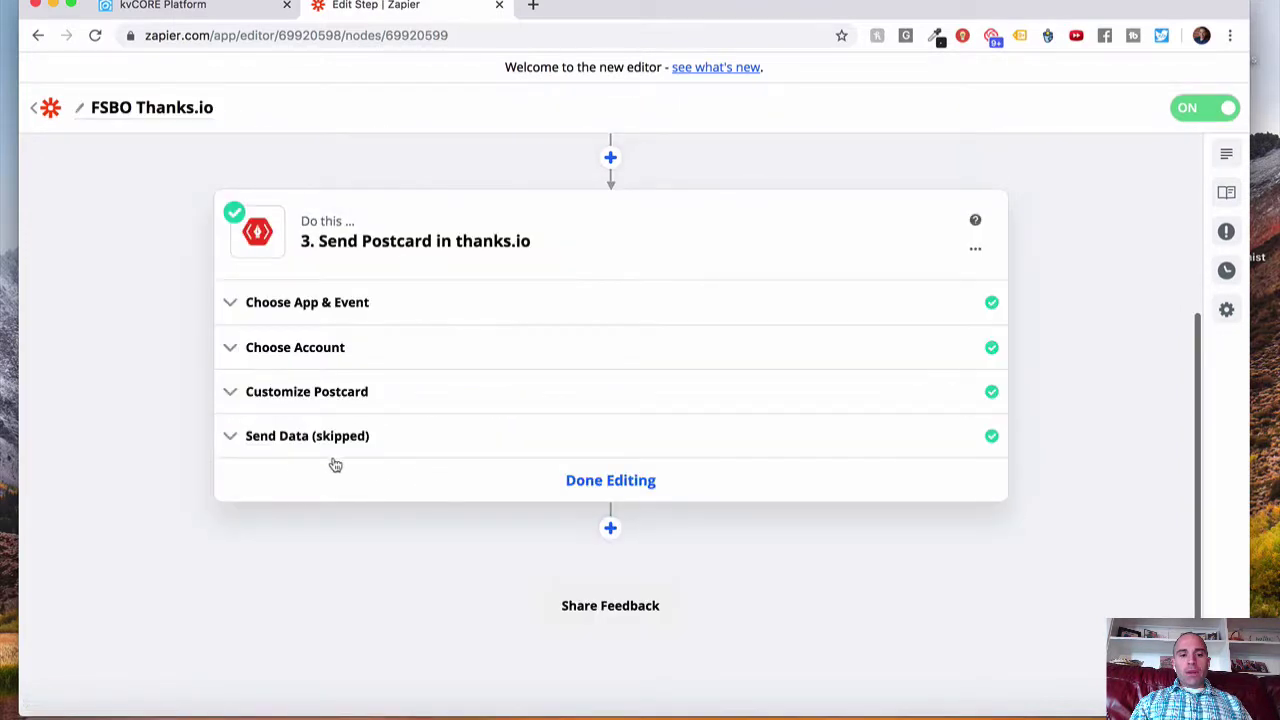
pyautogui.click(362, 307)
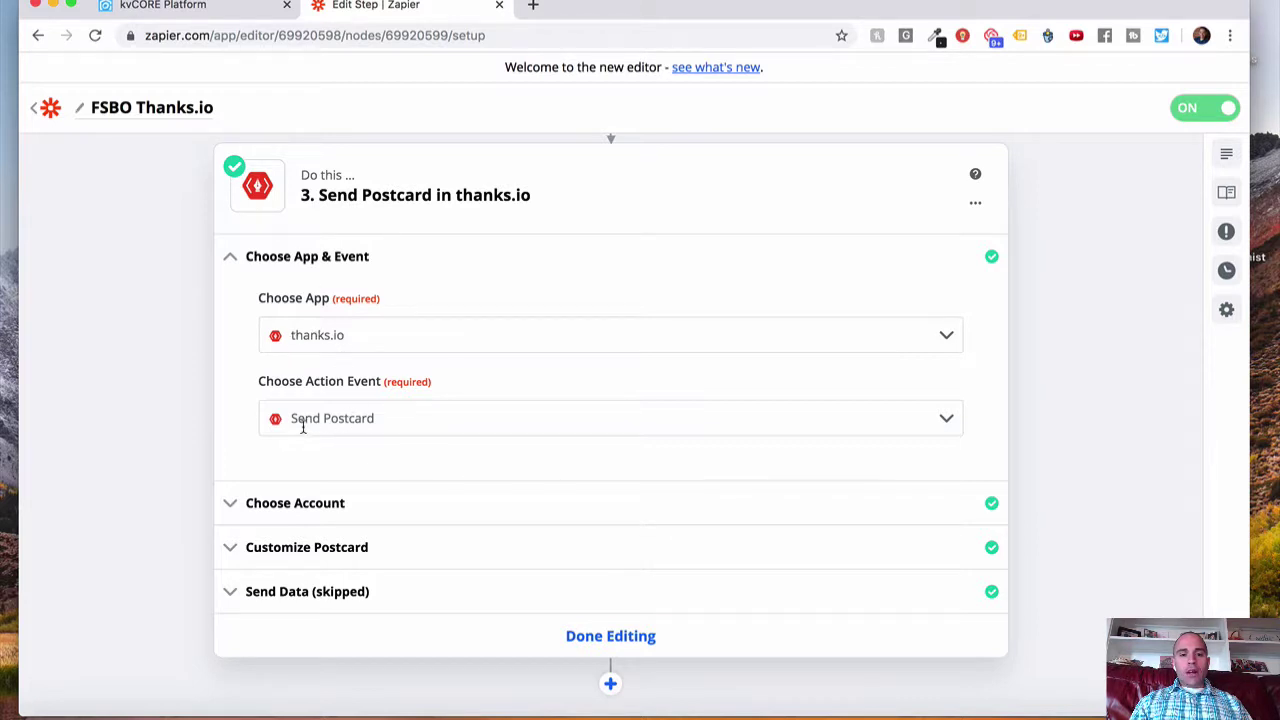
pyautogui.scroll(-3, 360, 415)
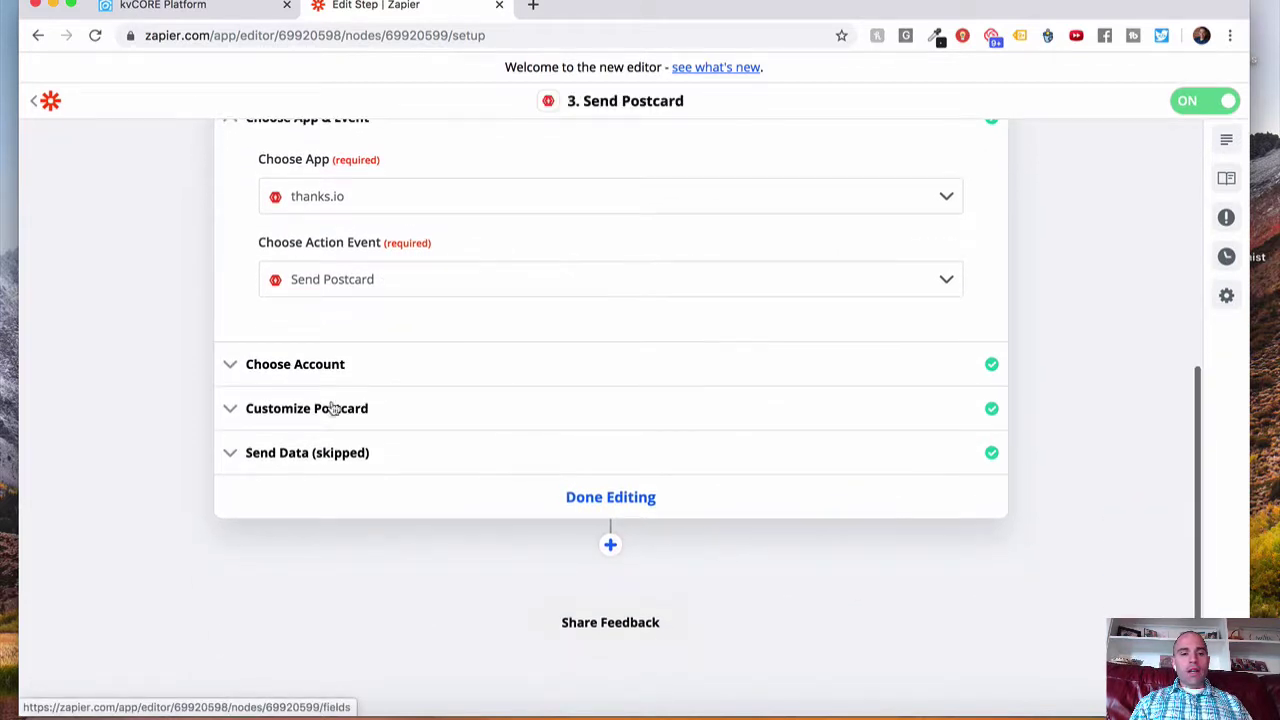
pyautogui.click(343, 376)
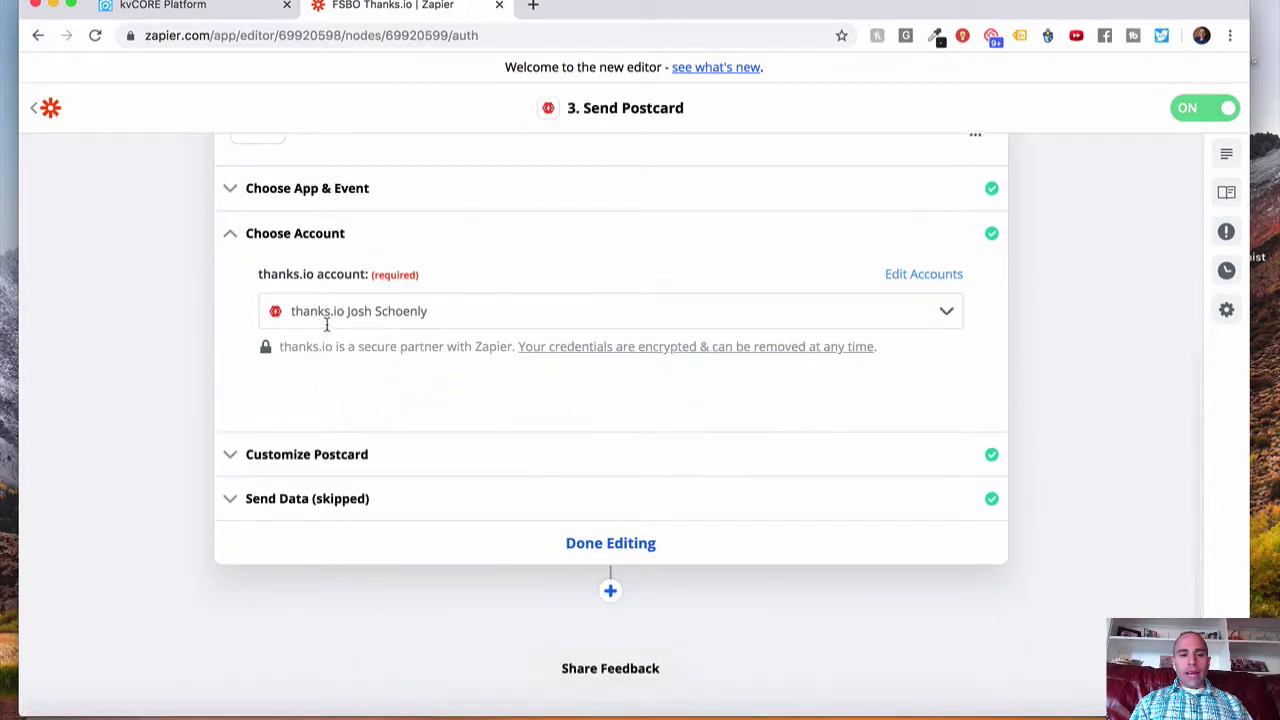
pyautogui.scroll(-1, 357, 357)
pyautogui.click(357, 389)
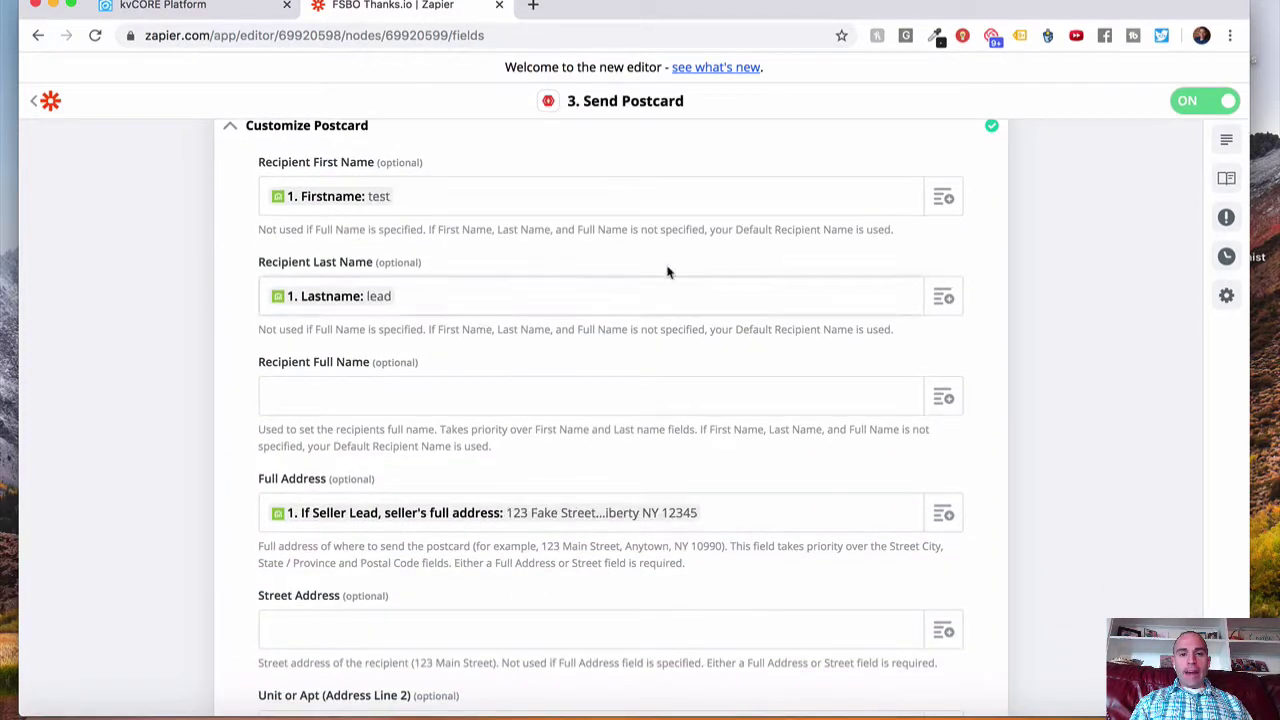
# - Inspect the Campaign Action data mapped to First Name and Full Address, leaving both unchanged
pyautogui.scroll(1, 563, 350)
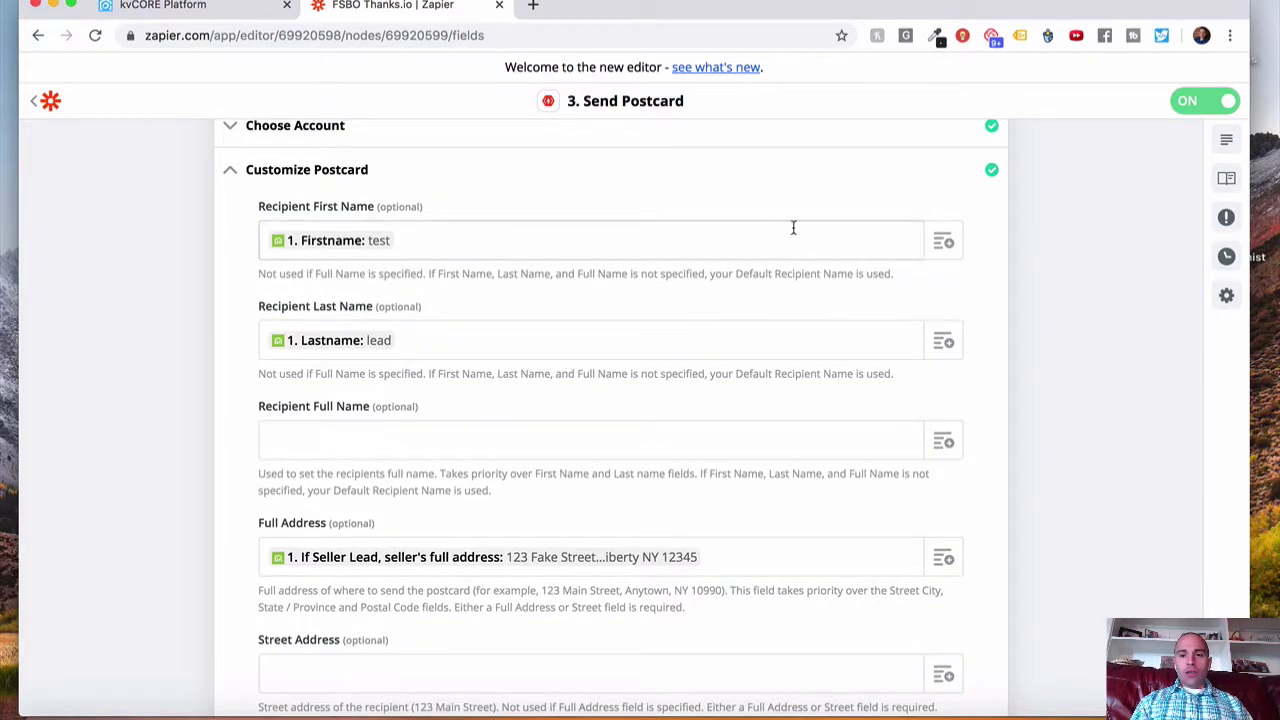
pyautogui.click(944, 242)
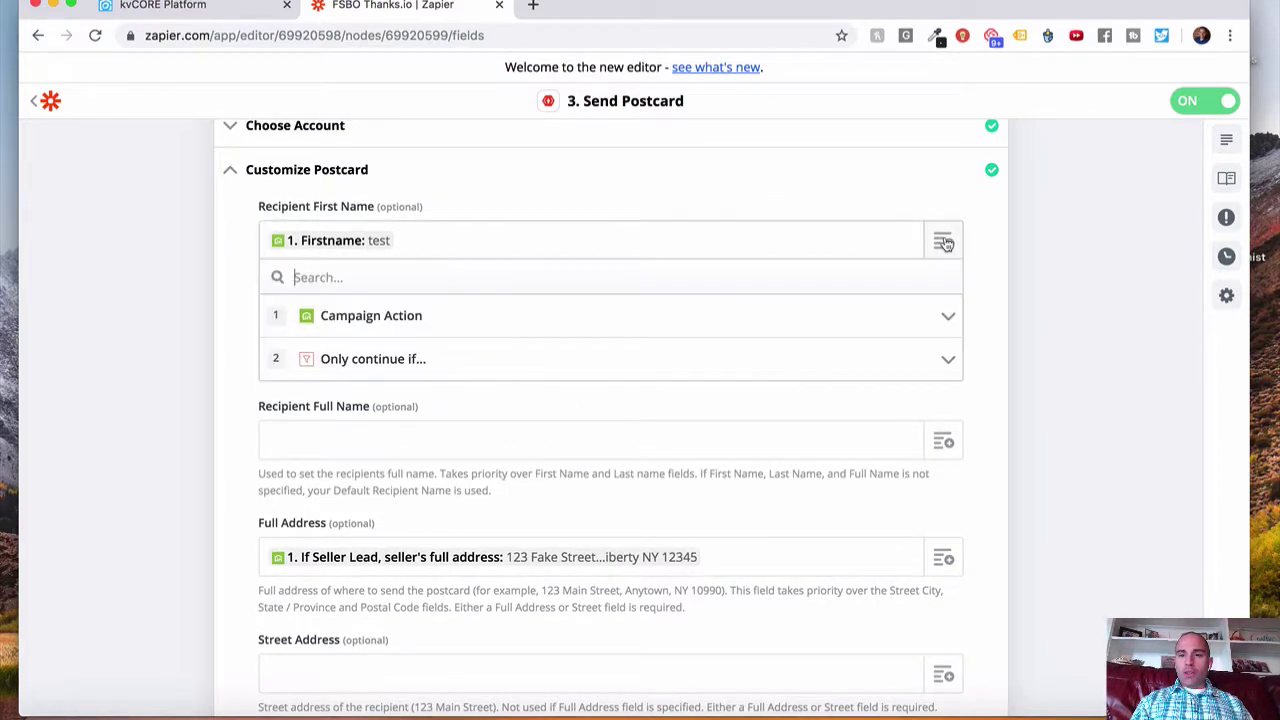
pyautogui.click(945, 315)
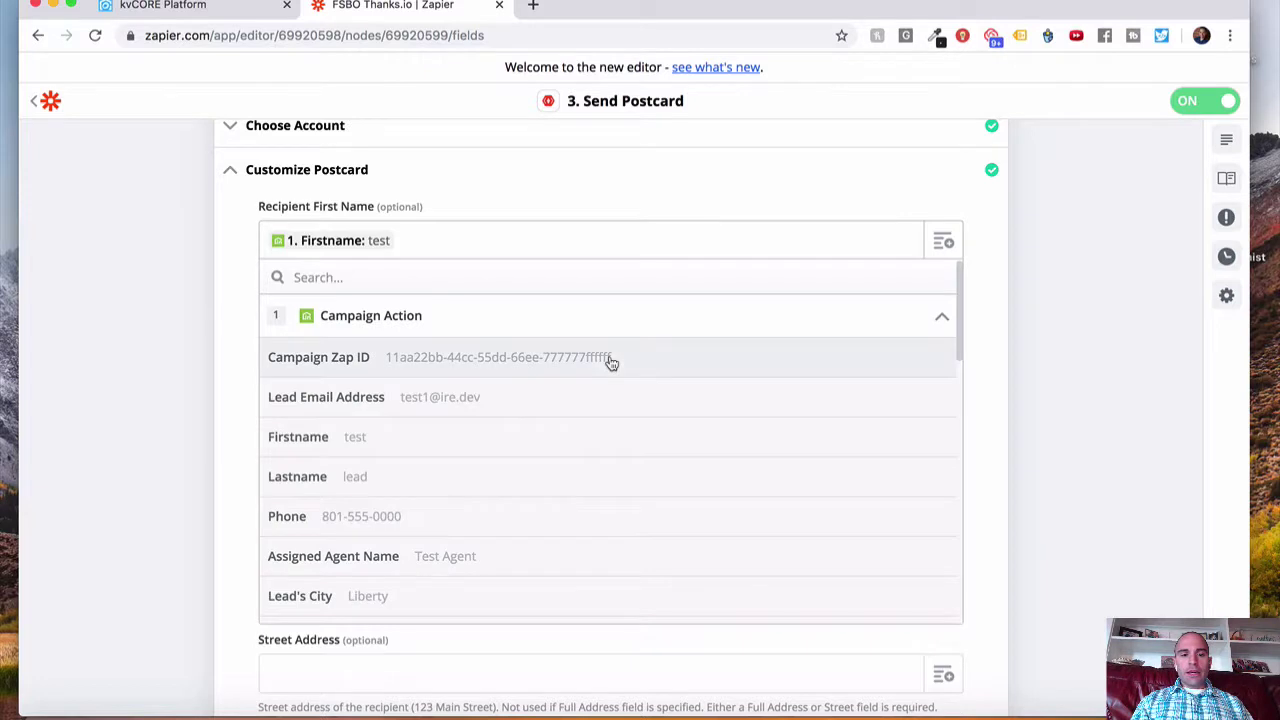
pyautogui.scroll(-2, 437, 426)
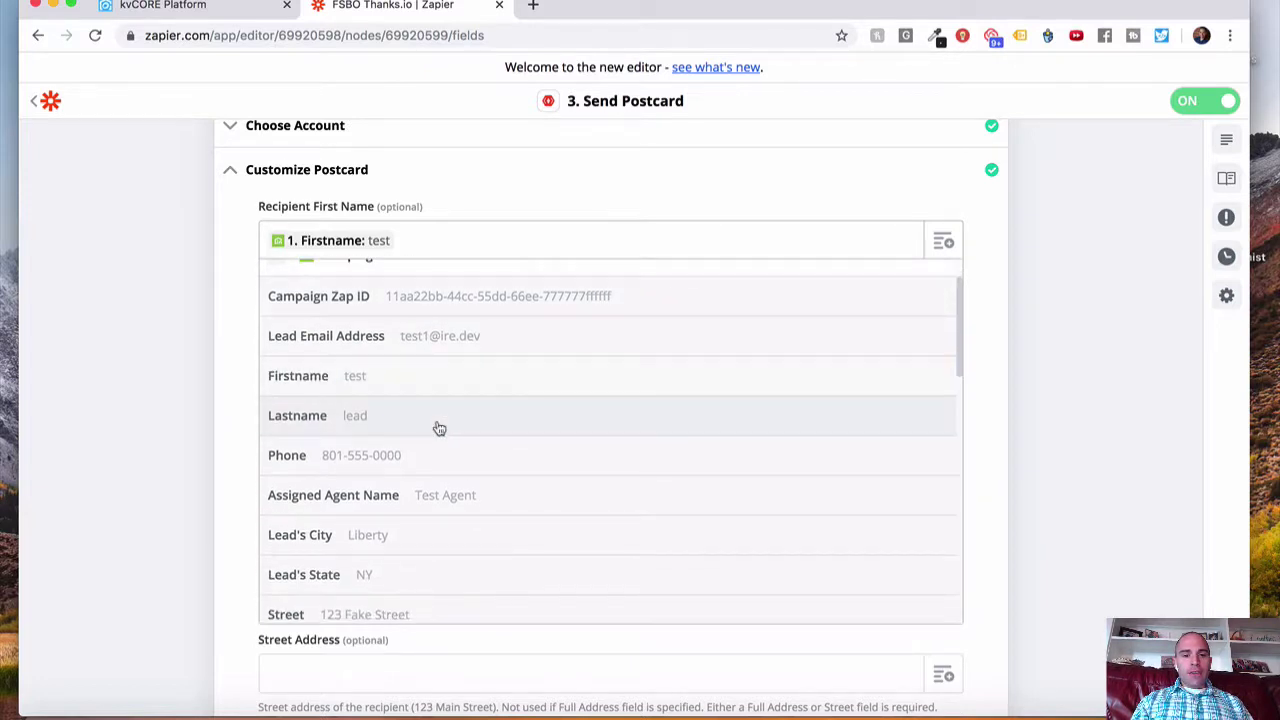
pyautogui.click(217, 400)
pyautogui.scroll(-1, 257, 449)
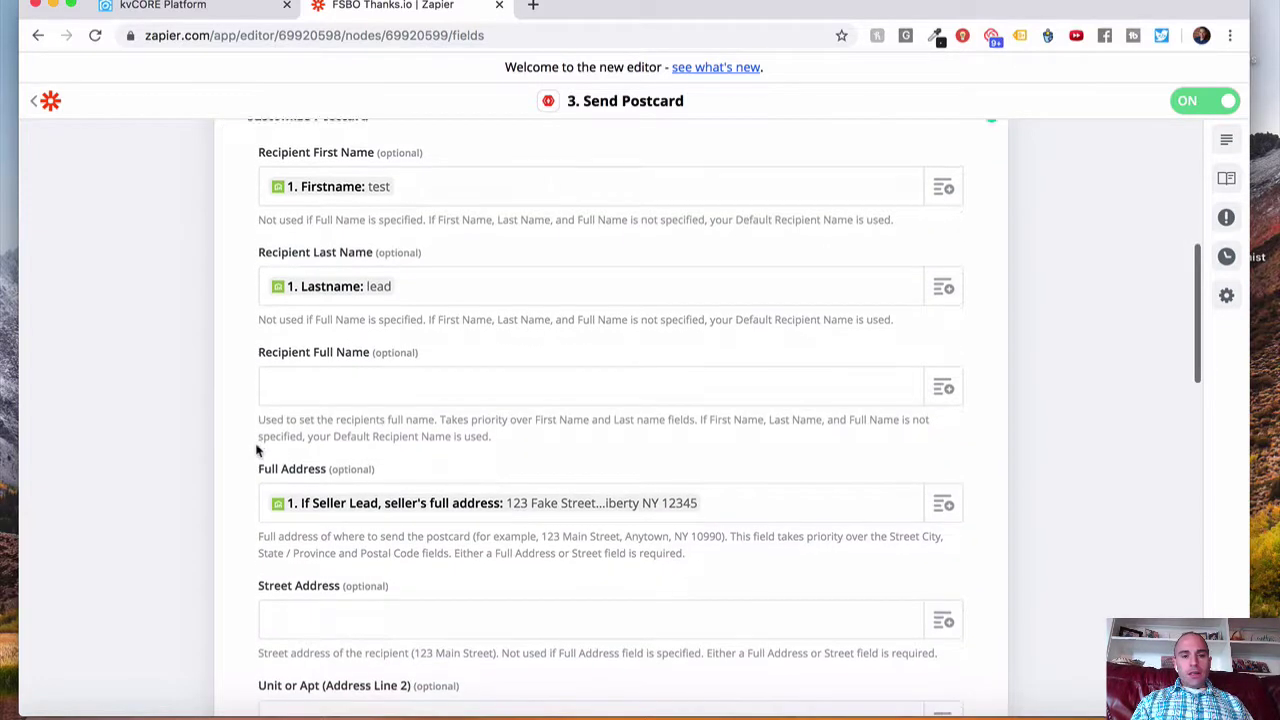
pyautogui.scroll(-4, 423, 280)
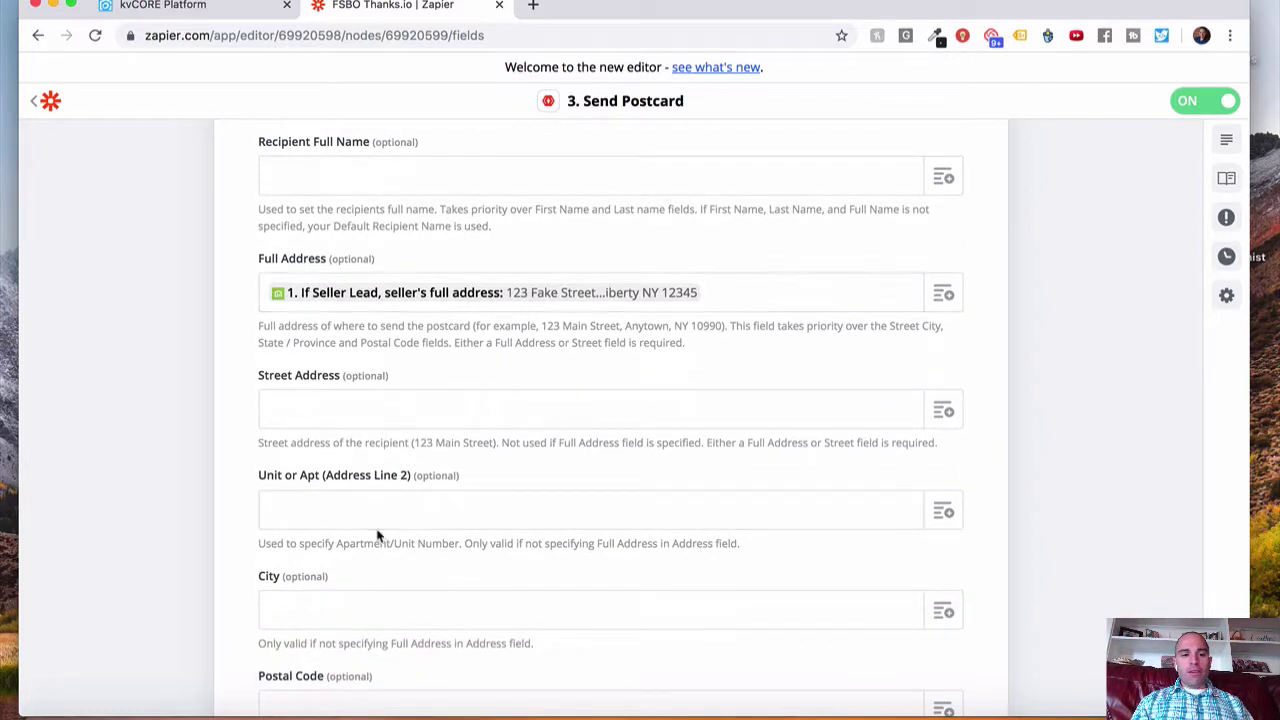
pyautogui.click(943, 279)
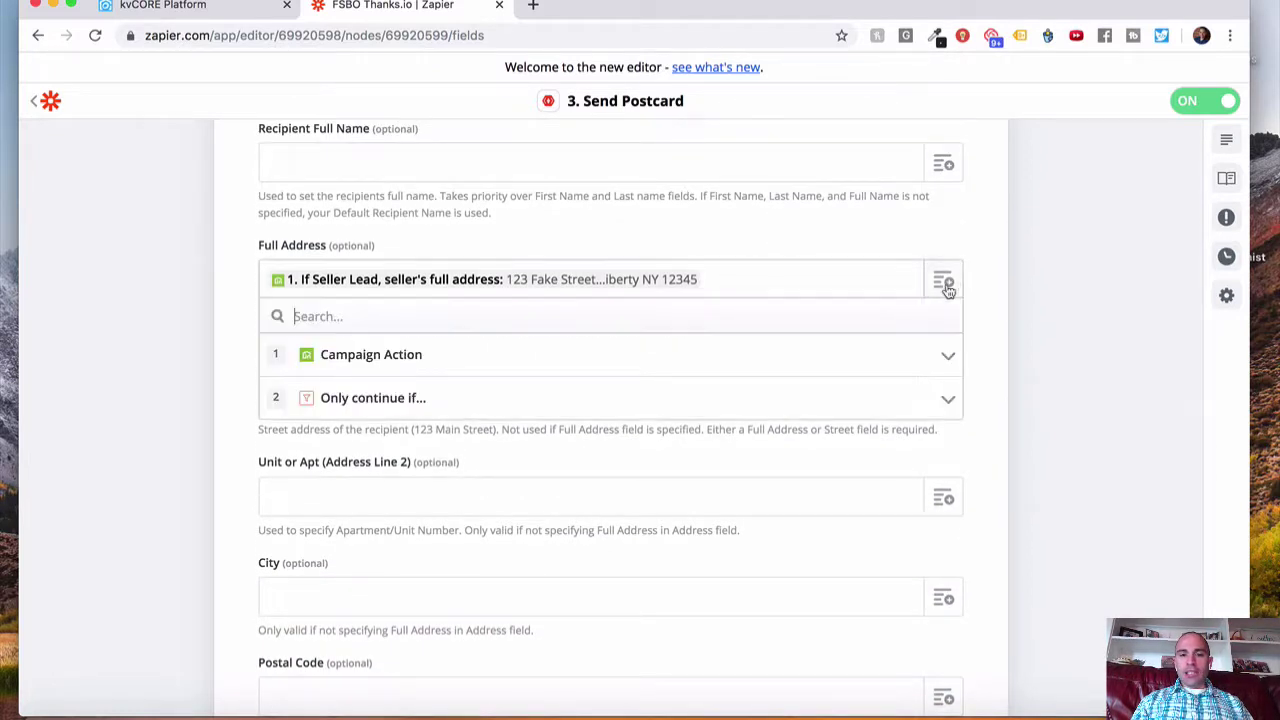
pyautogui.click(540, 355)
pyautogui.scroll(-4, 437, 471)
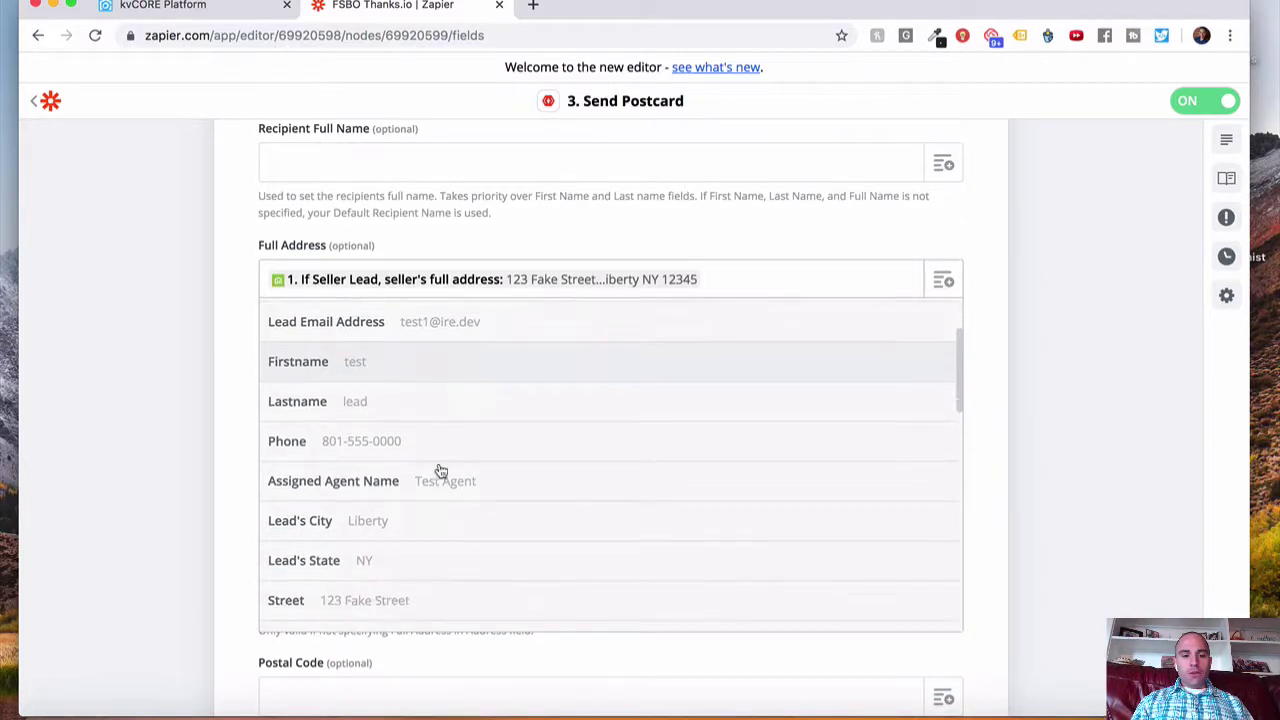
pyautogui.scroll(-2, 441, 471)
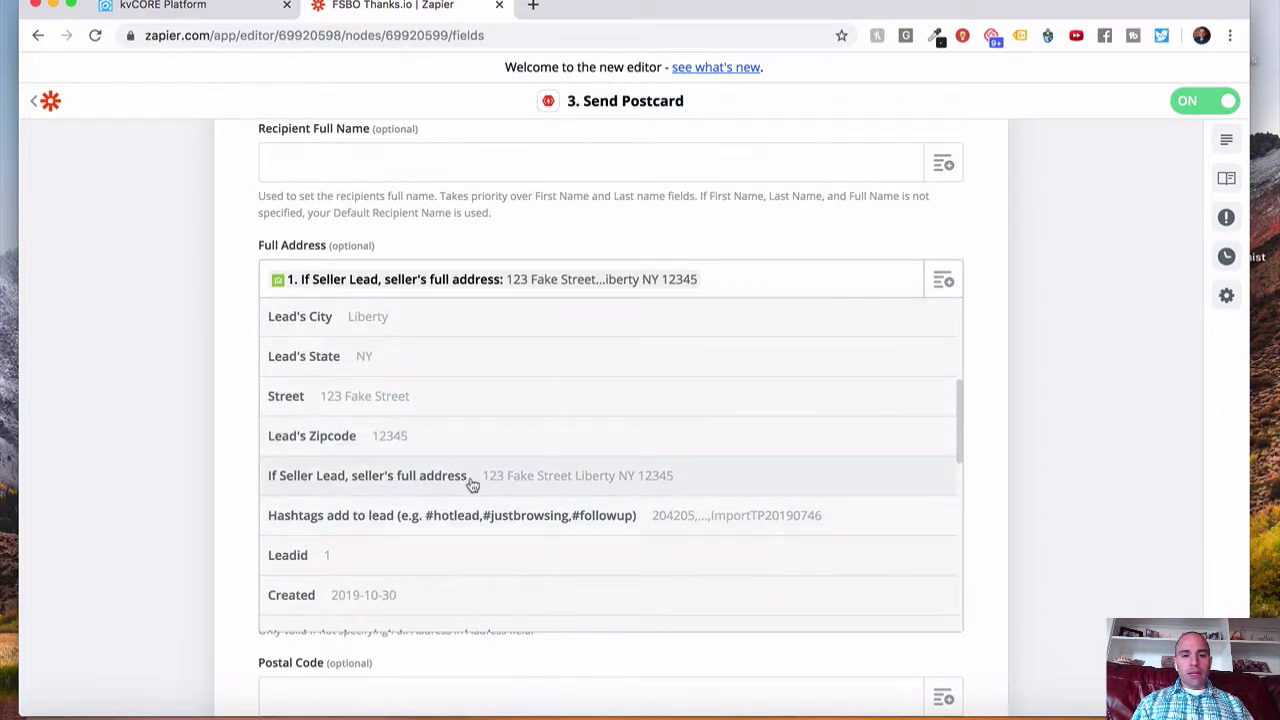
pyautogui.click(240, 506)
# - Scroll through the Zero Commission Offer message and 6x9 BESTEST image template fields
pyautogui.scroll(-5, 240, 506)
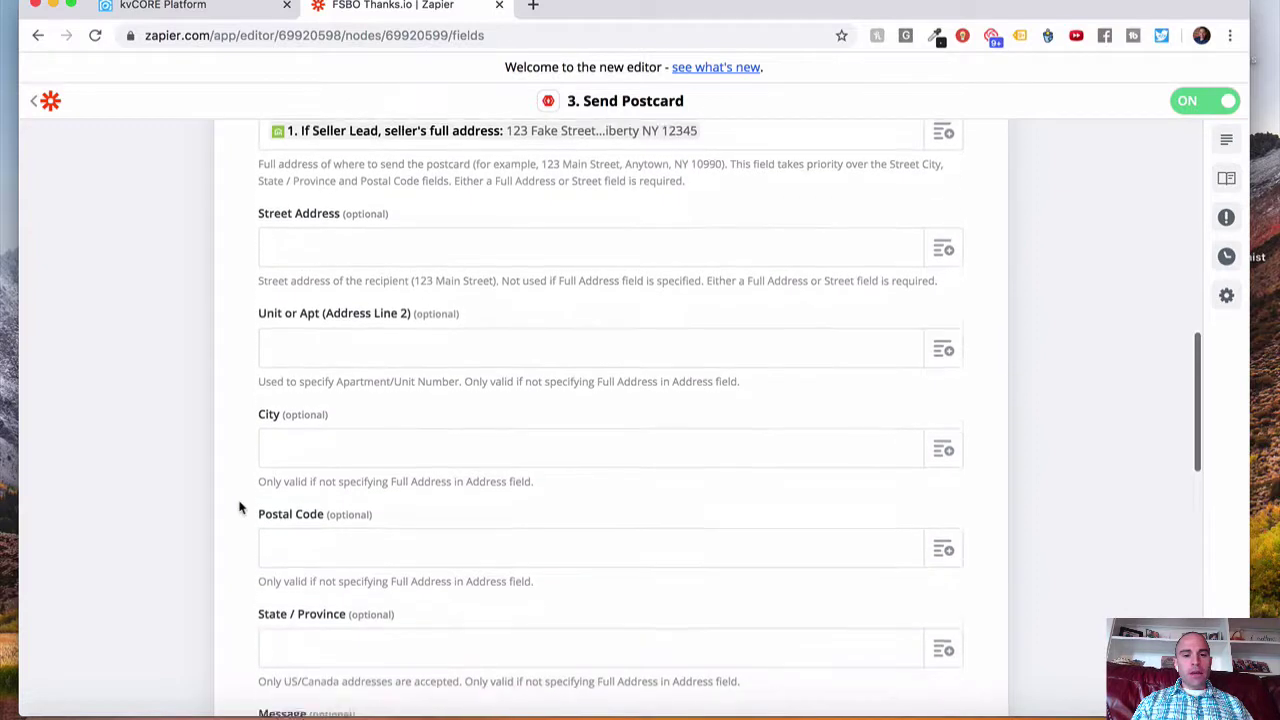
pyautogui.scroll(-8, 240, 506)
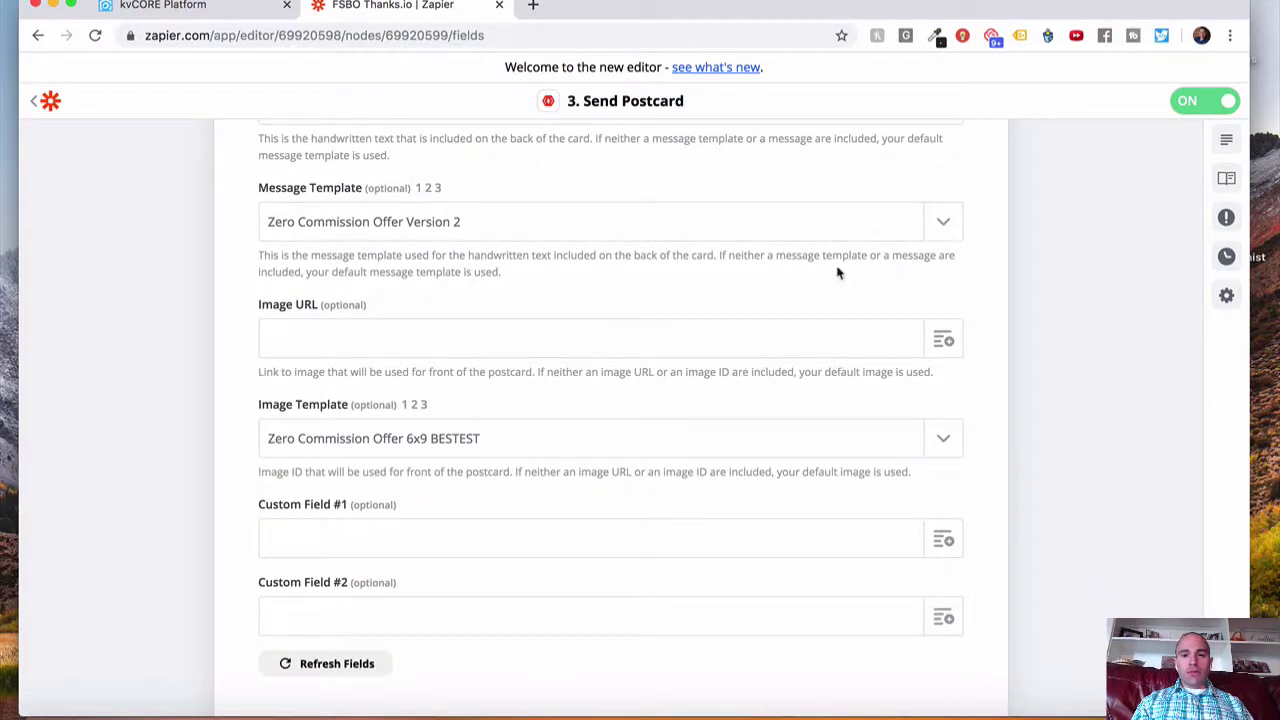
pyautogui.scroll(-1, 585, 229)
pyautogui.scroll(1, 470, 217)
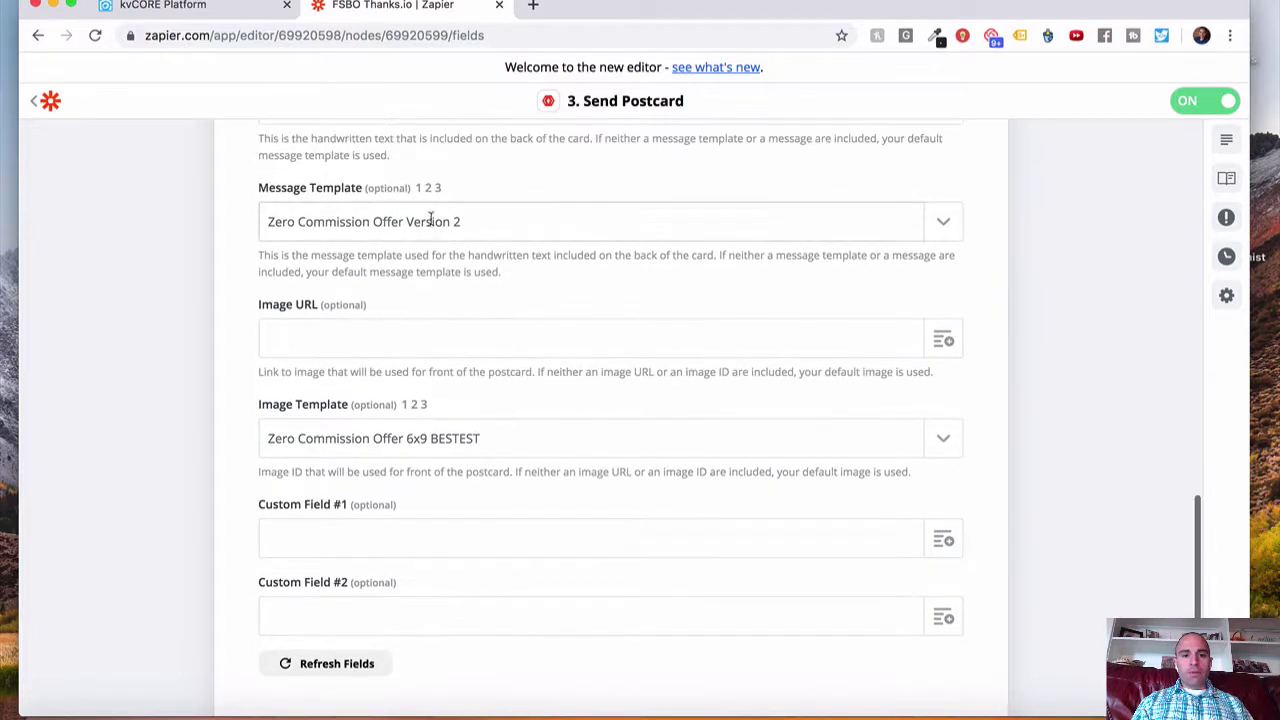
pyautogui.scroll(-1, 469, 240)
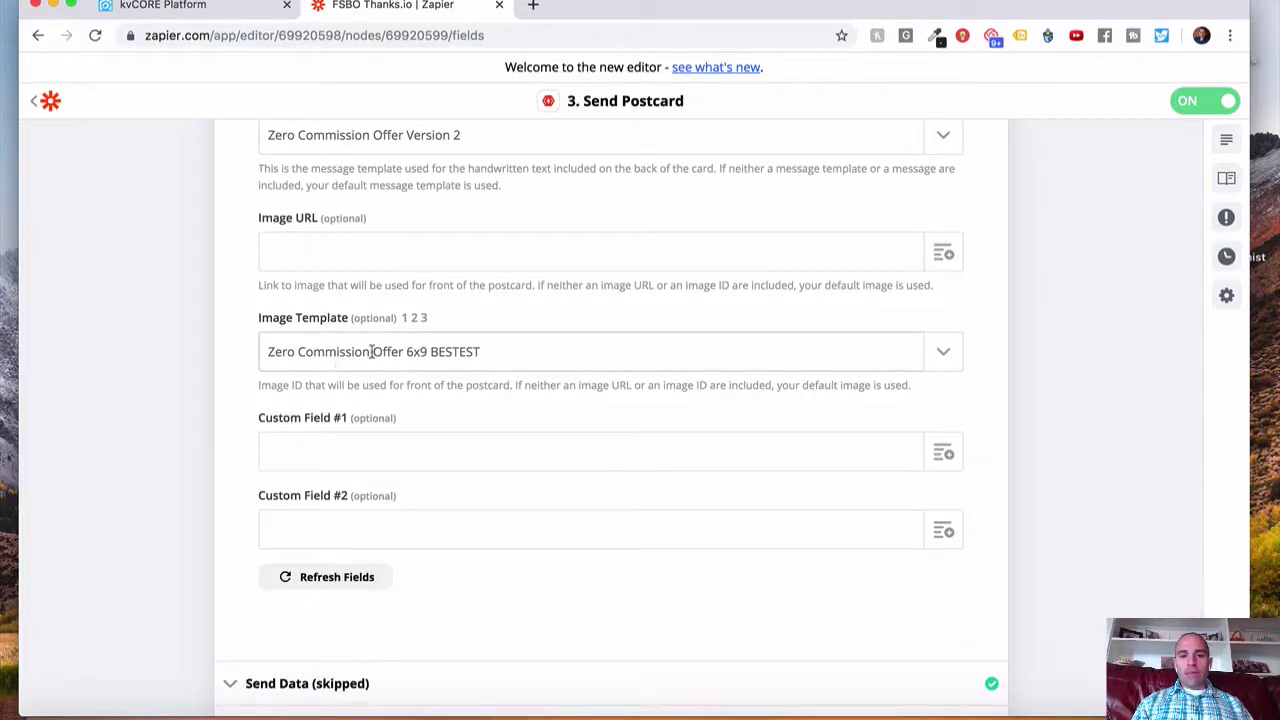
pyautogui.scroll(-2, 451, 349)
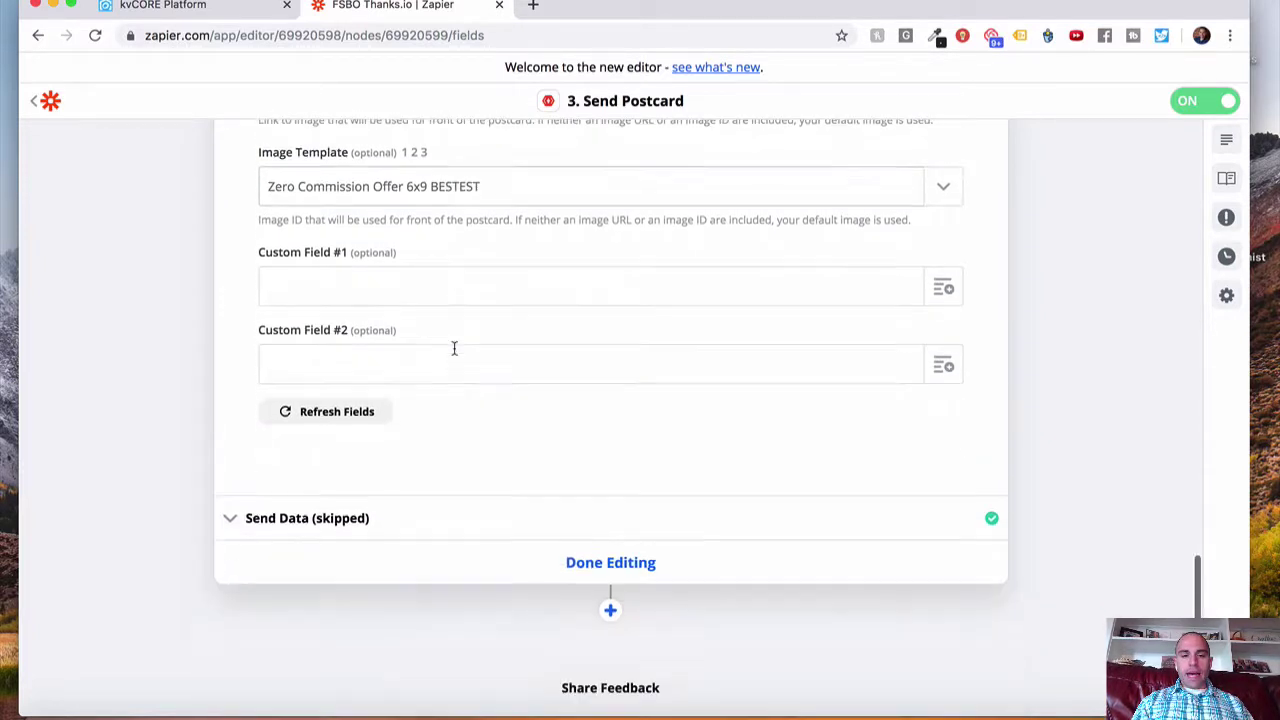